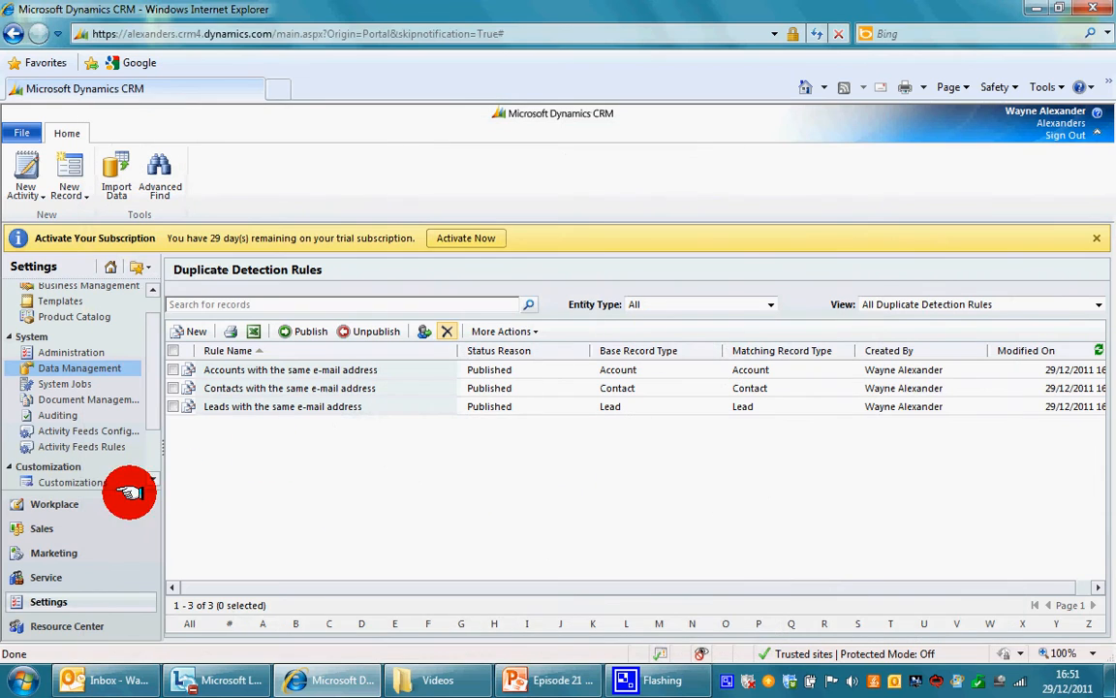
Open the Workplace area to view its dashboard
click(84, 510)
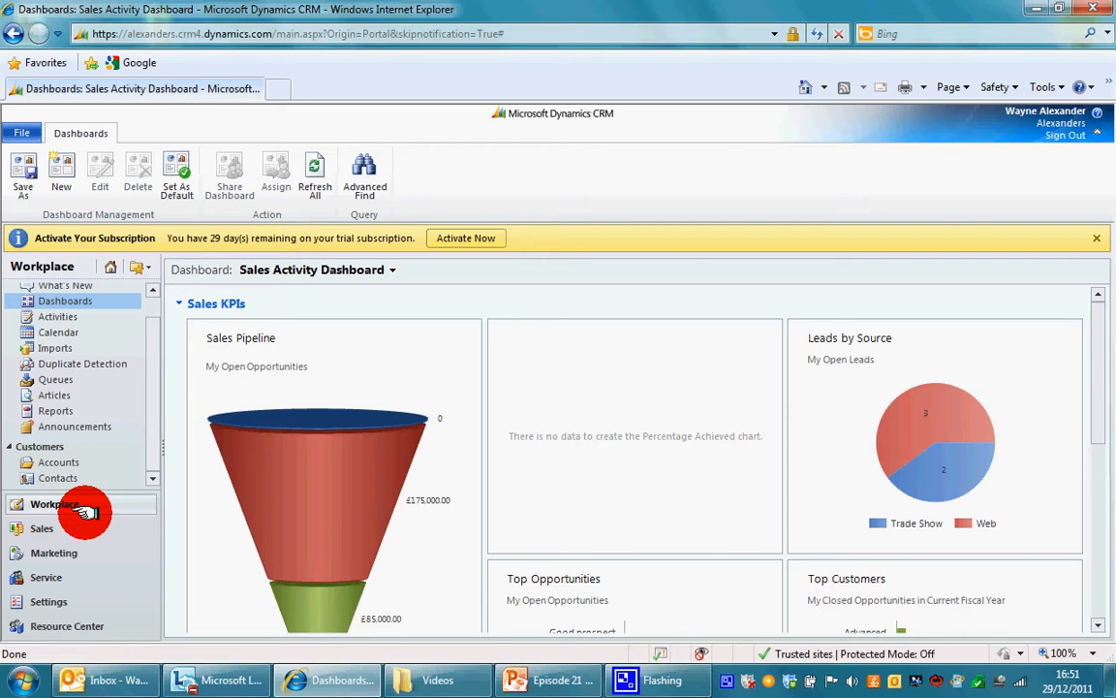
click(77, 508)
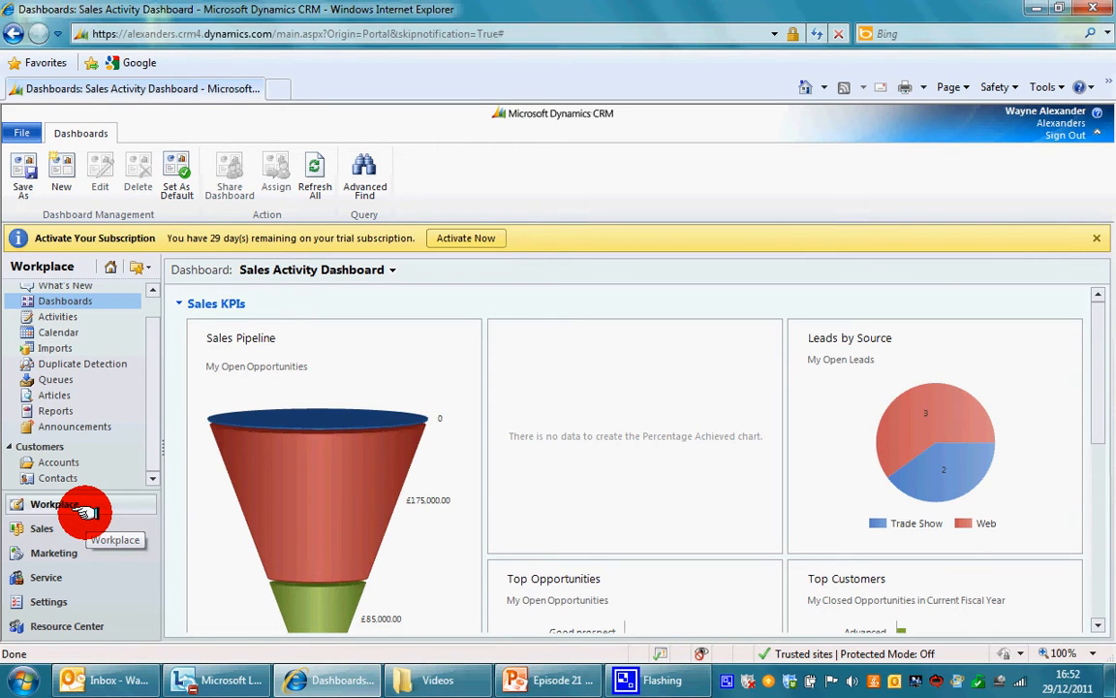
Review the organization's duplicate detection settings in Data Management and accept them as they are
click(75, 600)
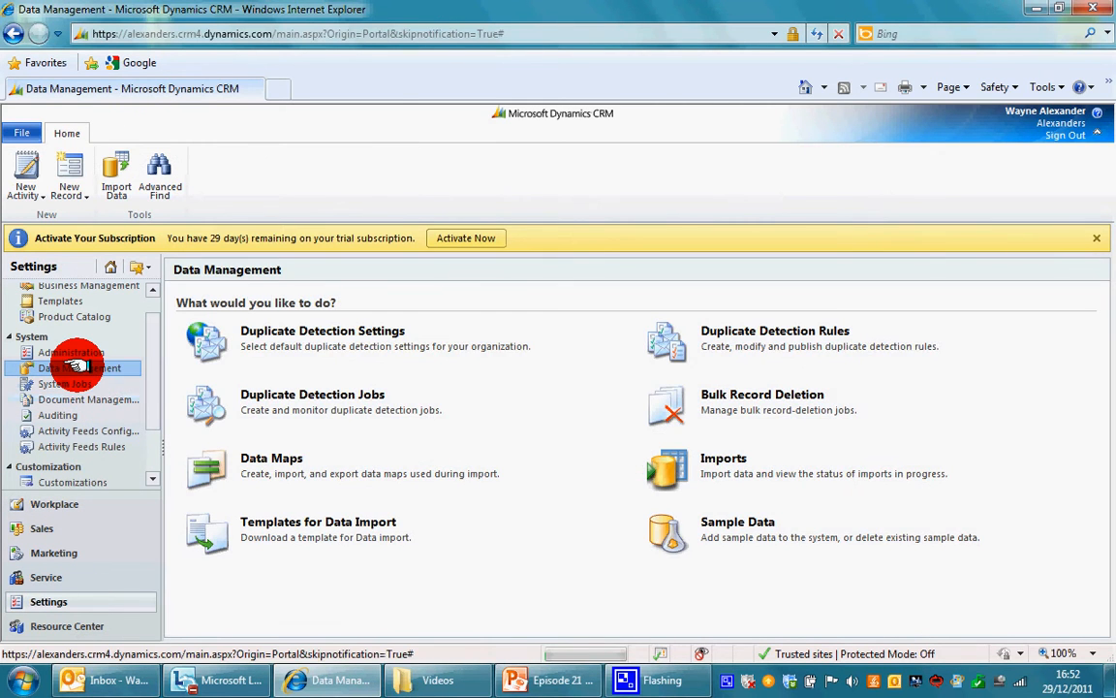
click(74, 366)
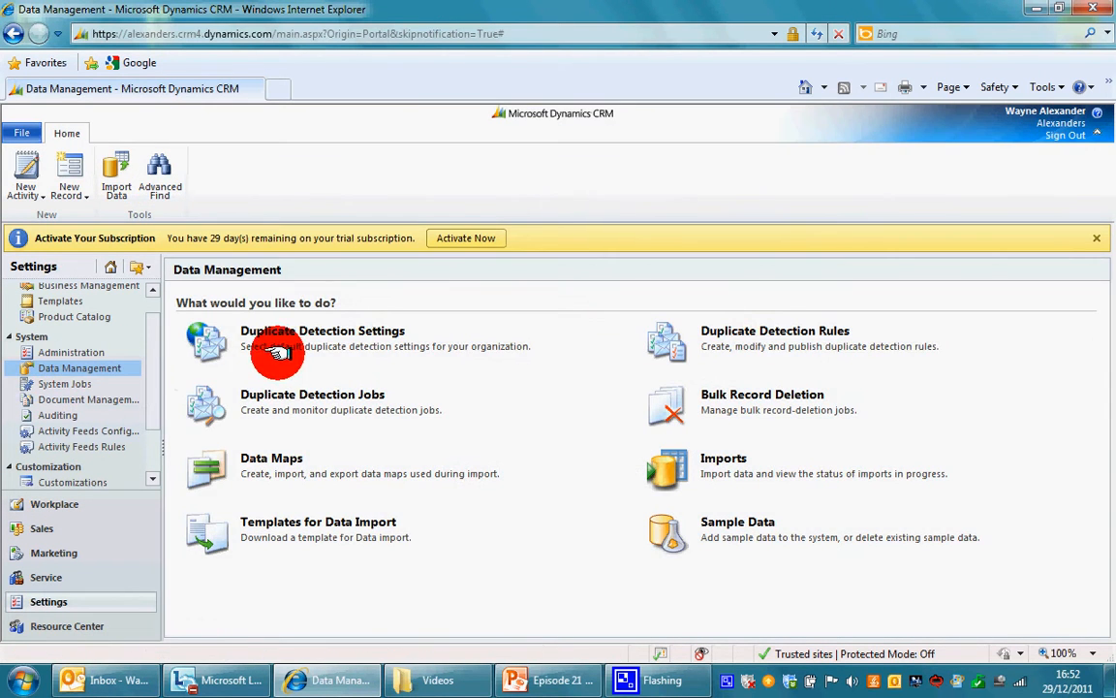
click(294, 332)
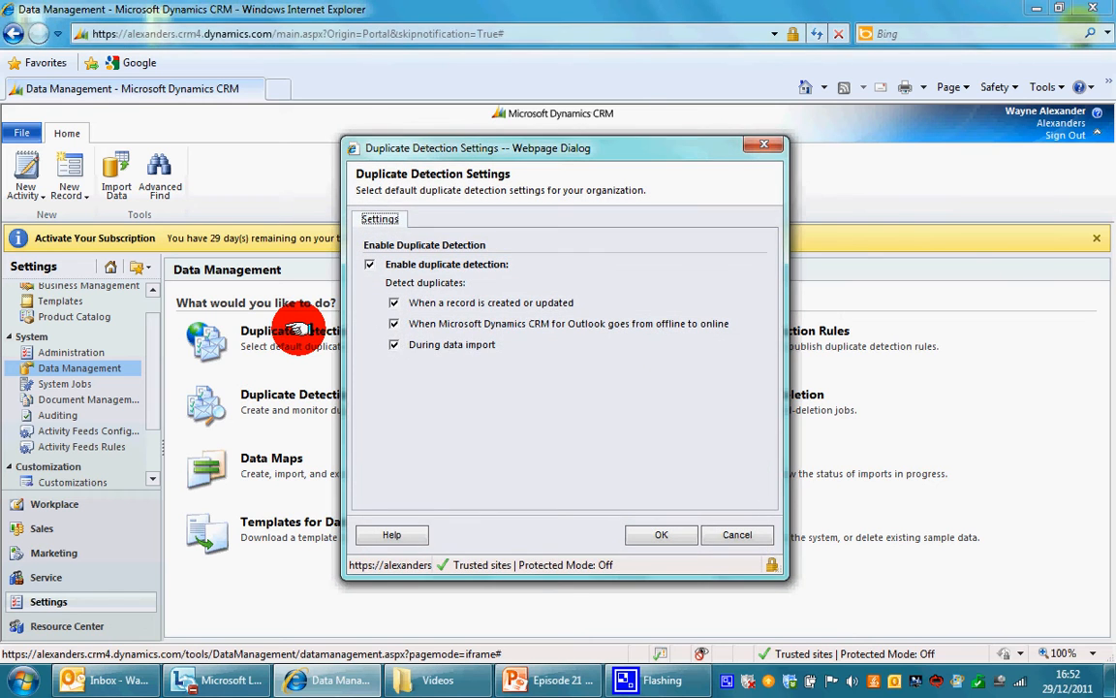
drag(436, 149, 470, 127)
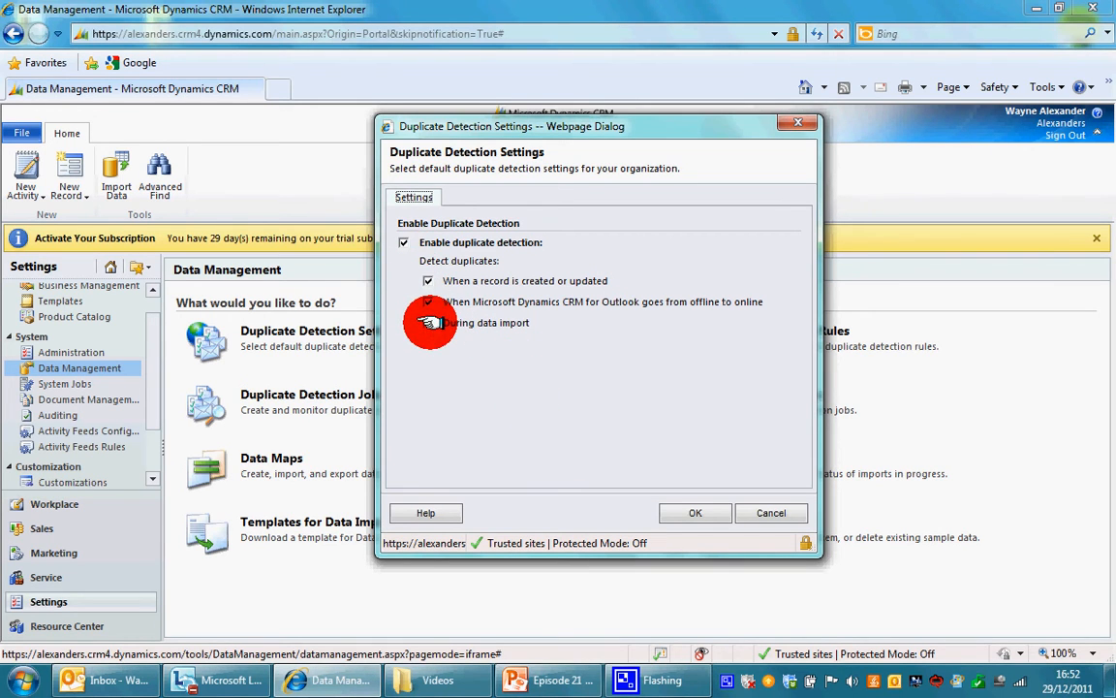
click(685, 511)
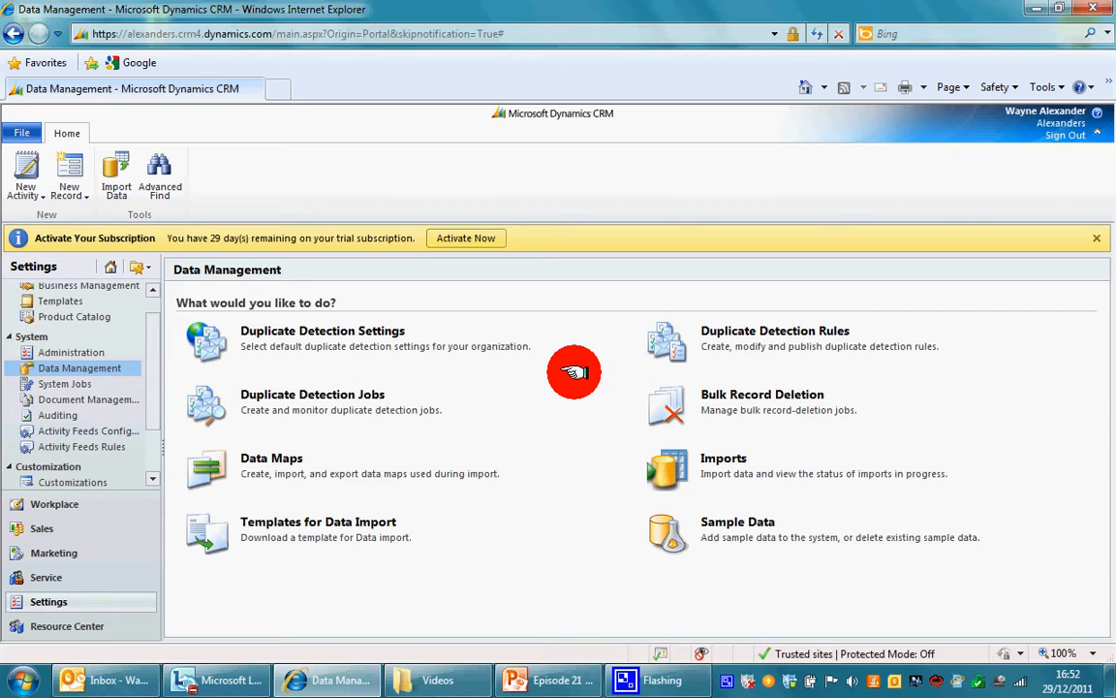
Open the duplicate detection rules list and select the existing e-mail address rules for accounts, contacts and leads
click(718, 330)
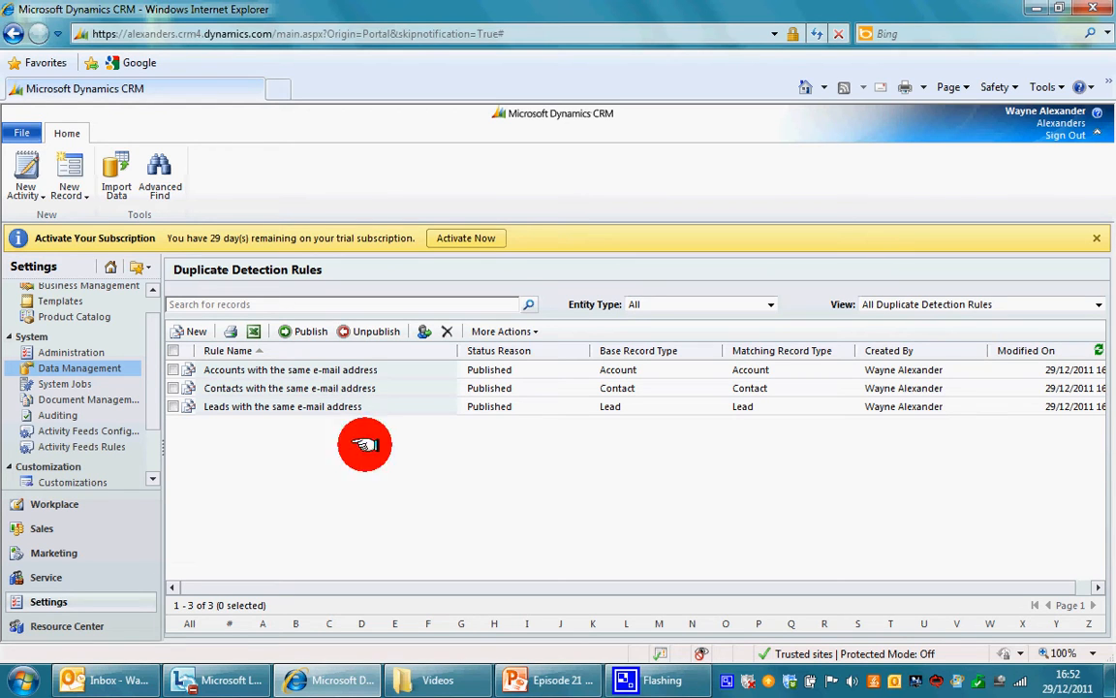
click(175, 374)
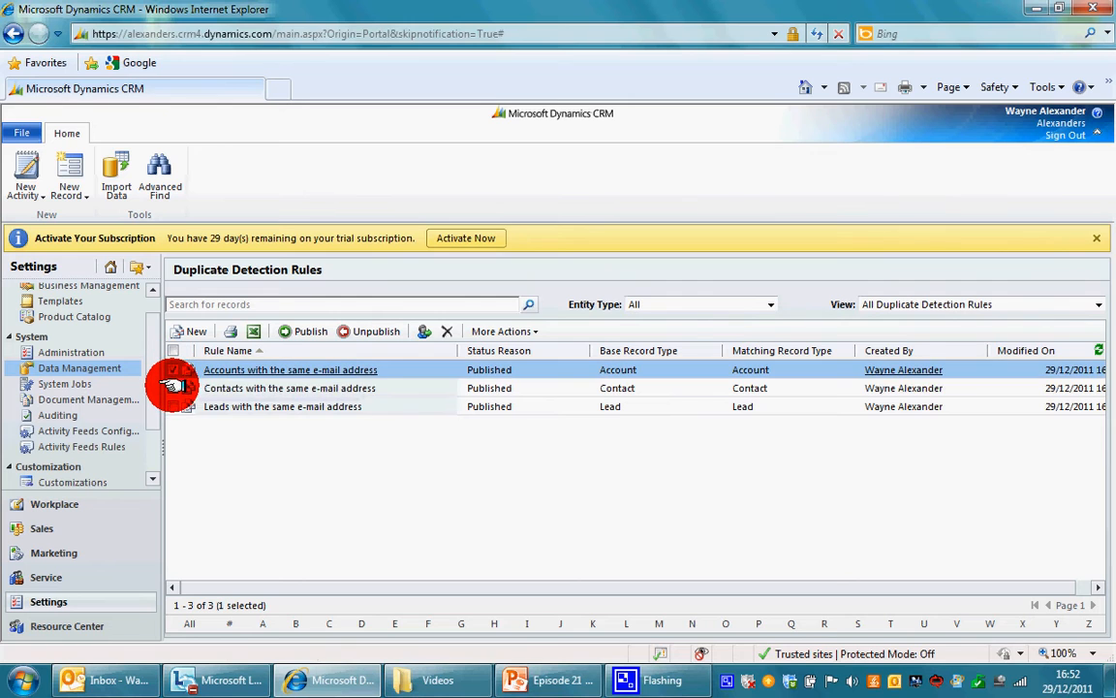
click(172, 388)
click(173, 406)
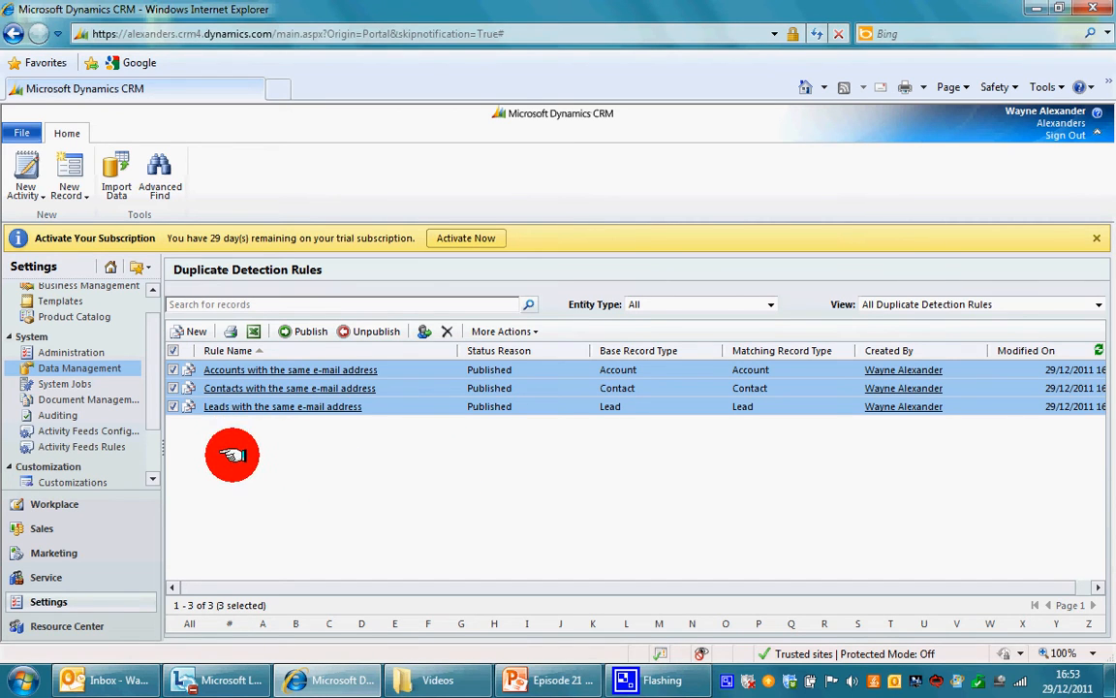
Create a new duplicate detection rule named "Accounts with exact name match" and compare its name with the existing rules
click(194, 332)
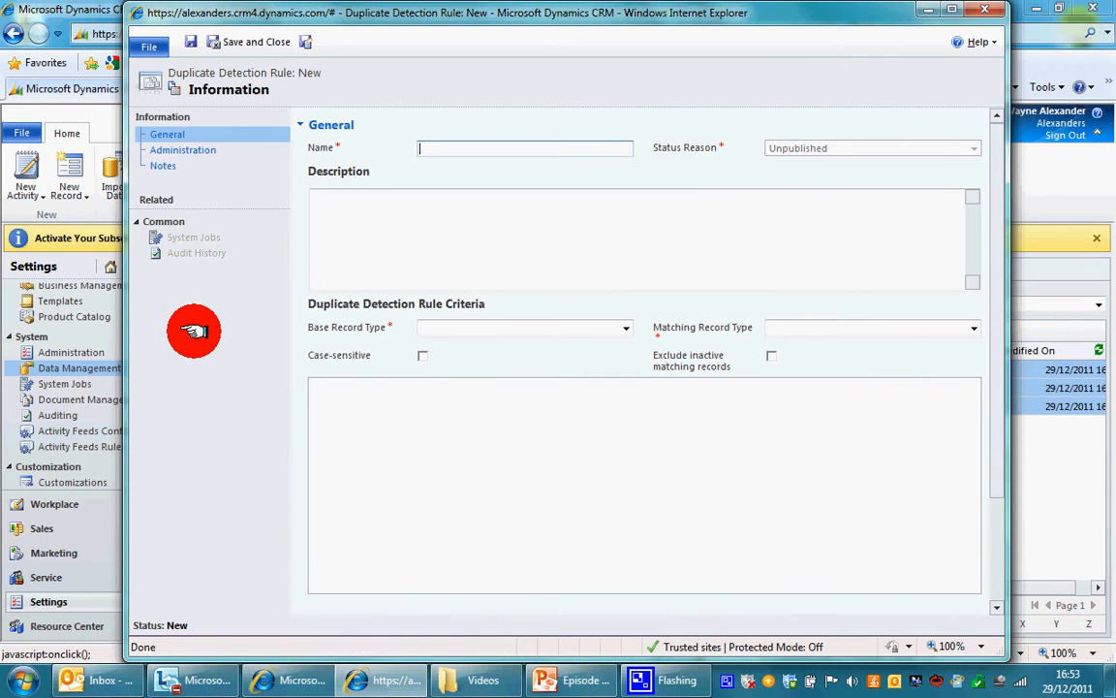
text(Accou)
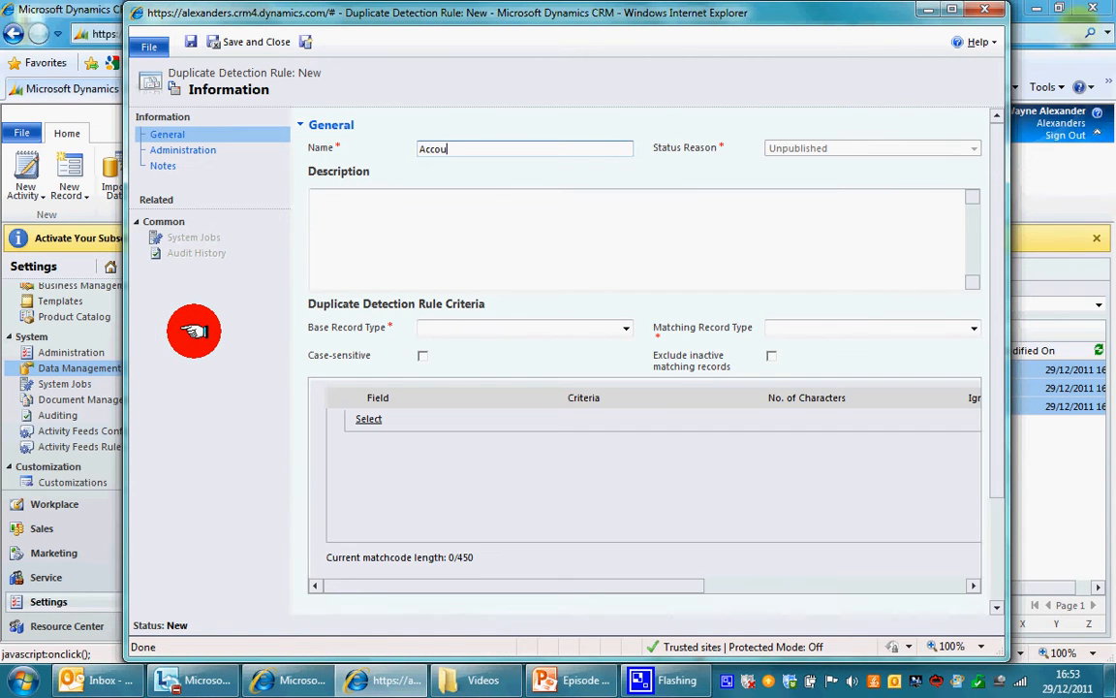
text(nts wi)
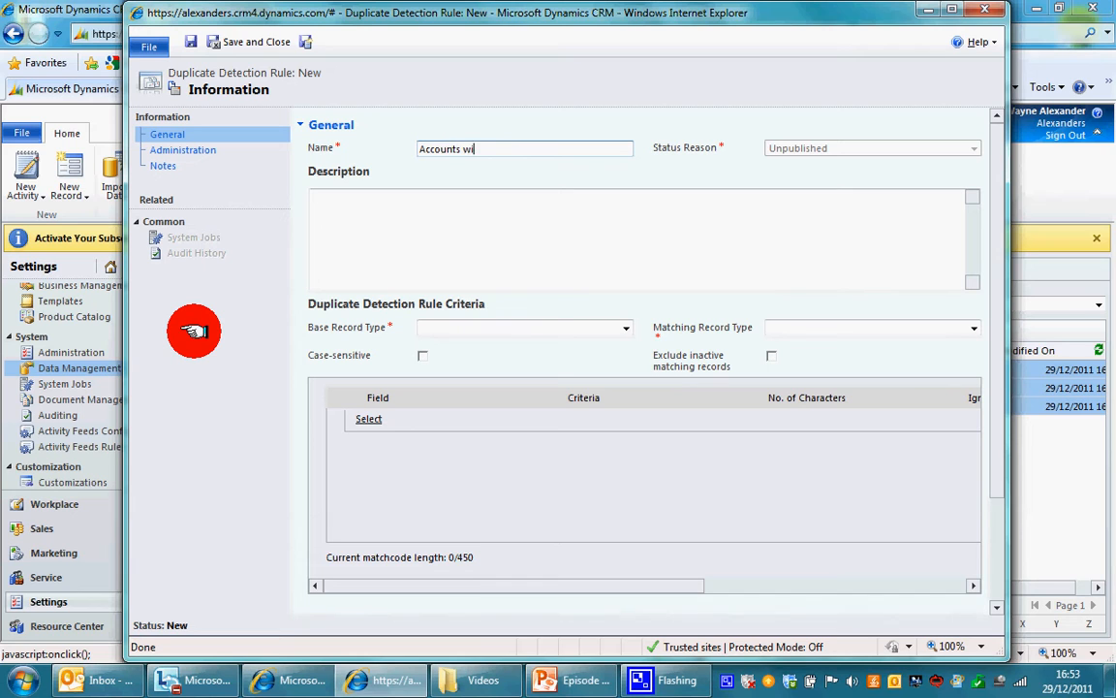
text(th exact name match)
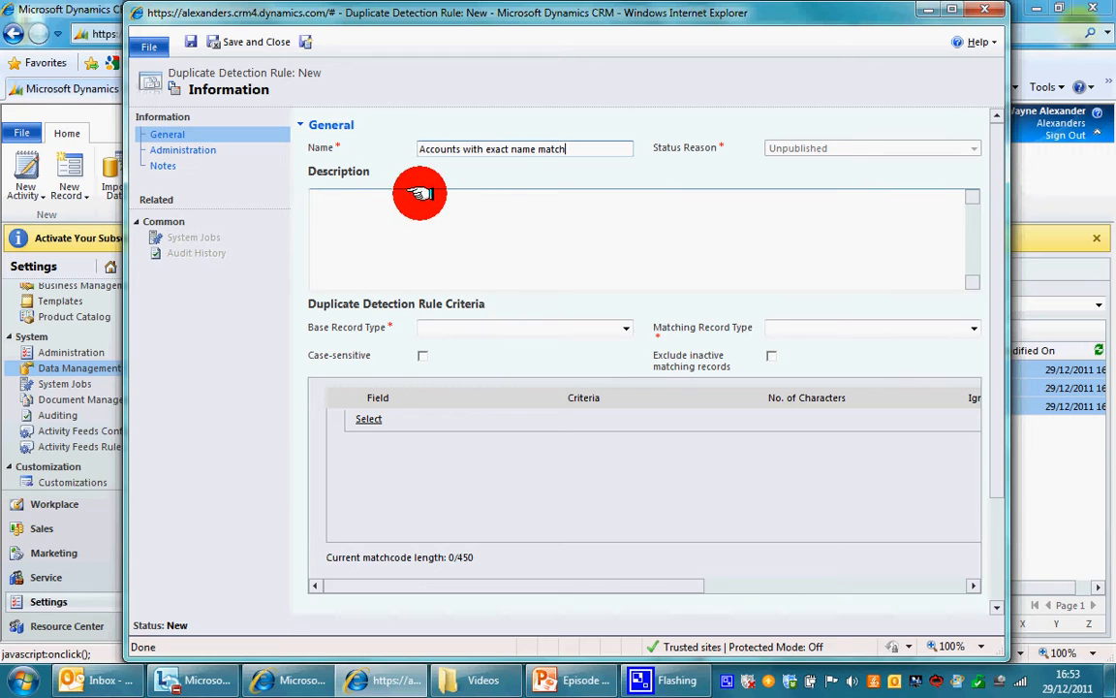
drag(586, 151, 417, 155)
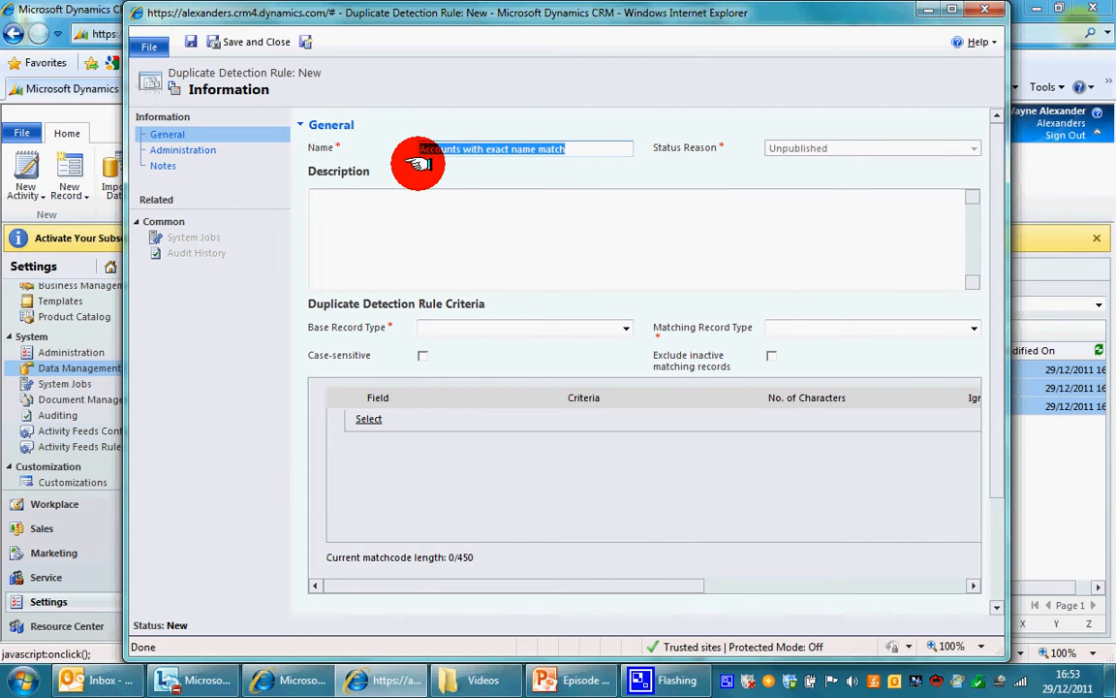
drag(624, 21, 645, 436)
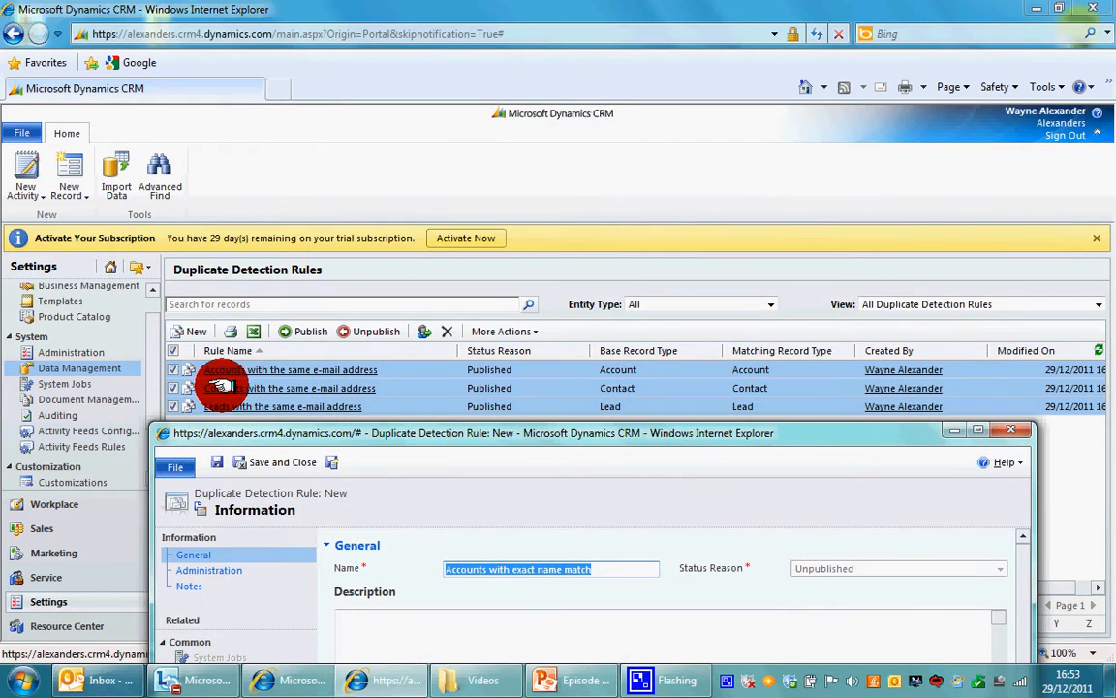
drag(350, 432, 294, 37)
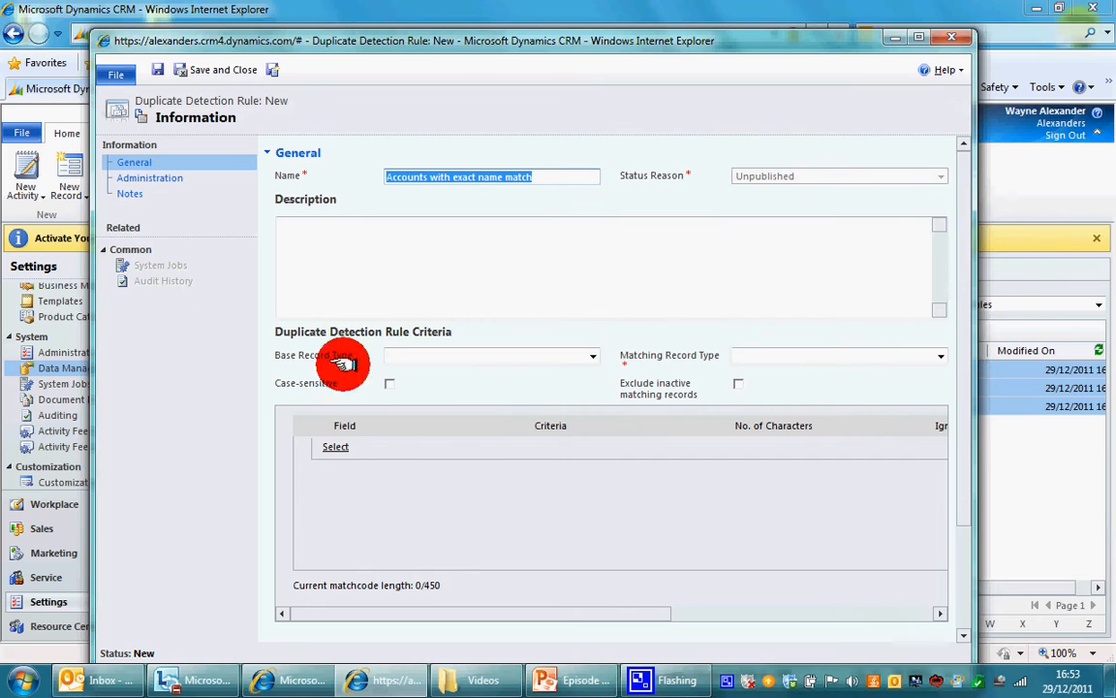
Set the new rule's base record type to Account and review the case-sensitive and inactive-record options
click(592, 356)
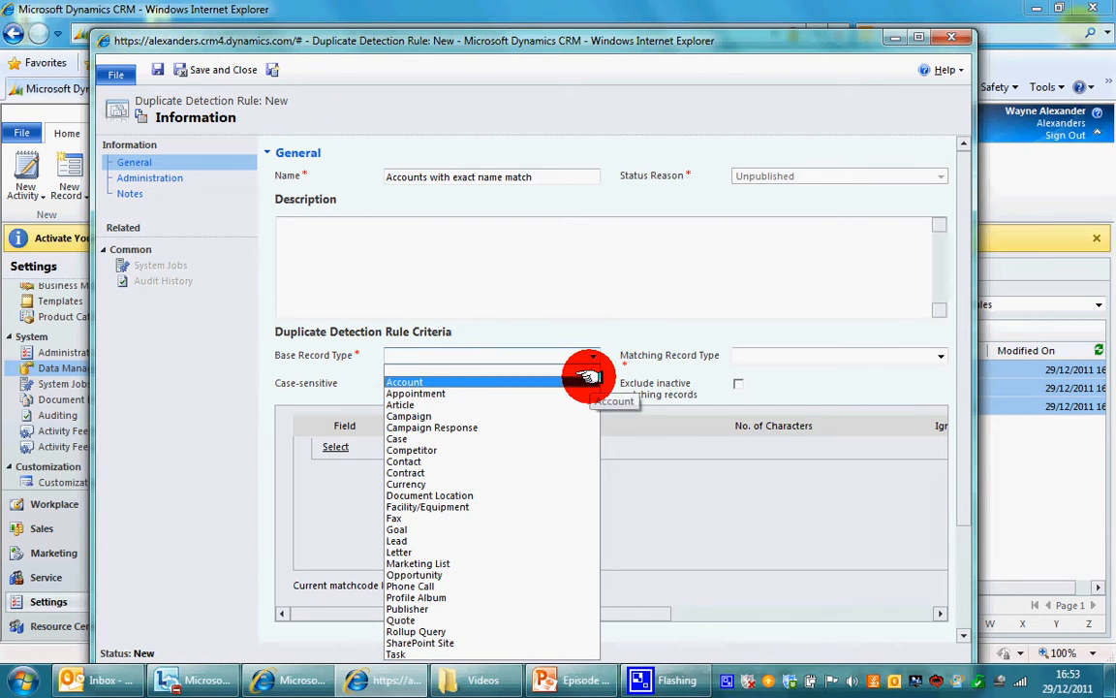
click(586, 379)
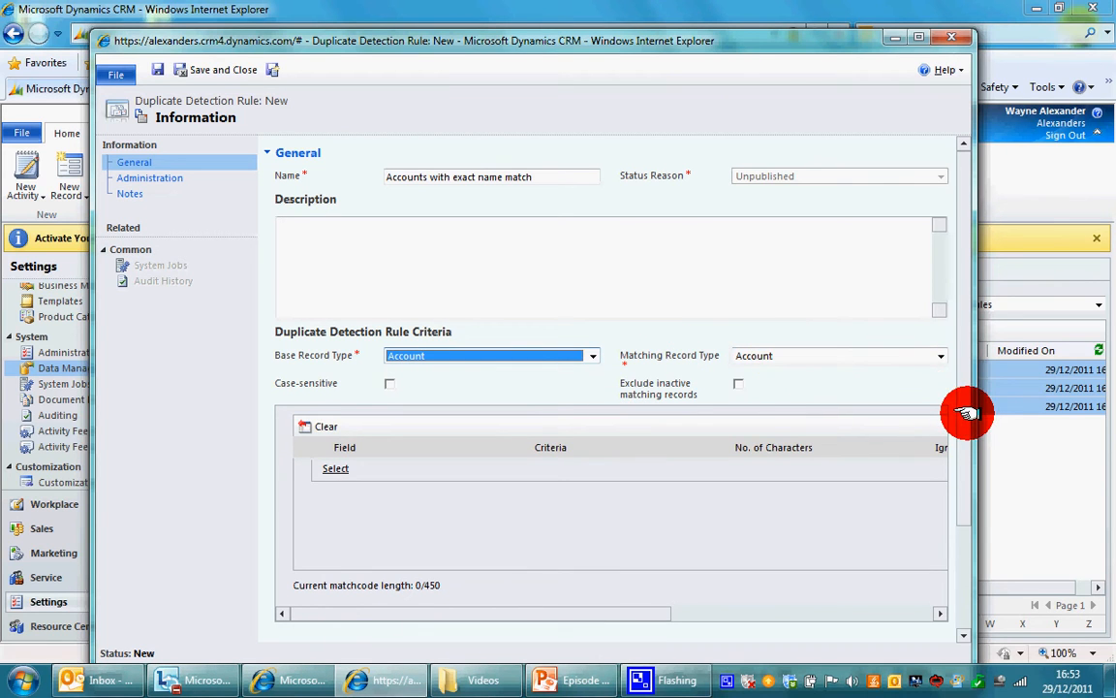
drag(964, 413, 965, 451)
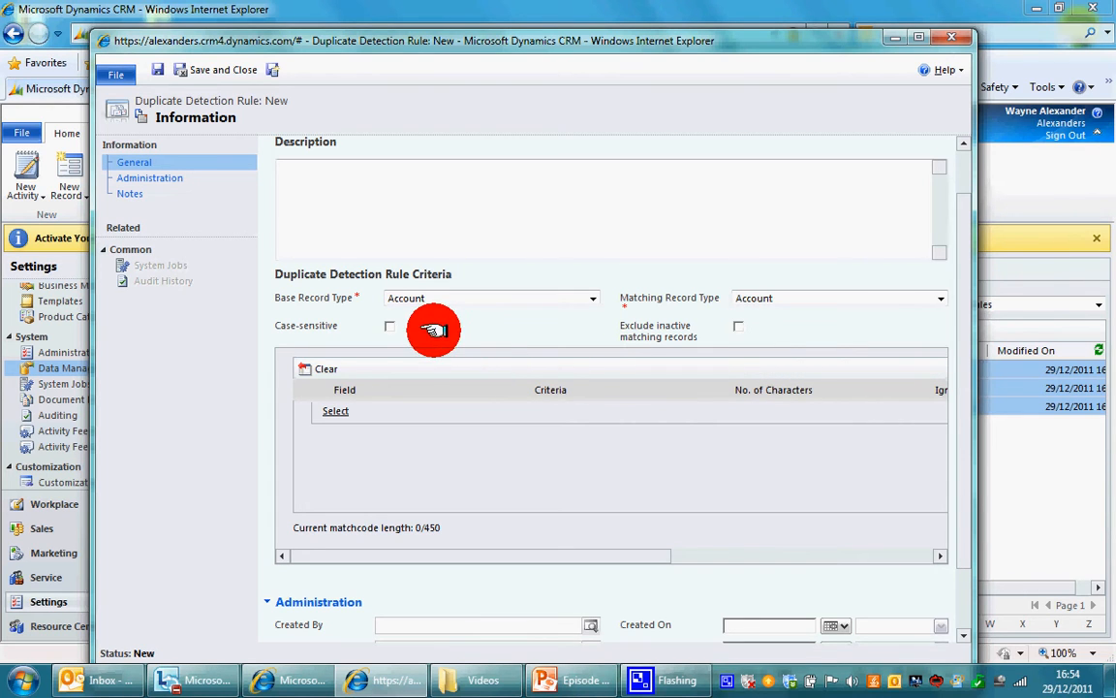
click(738, 327)
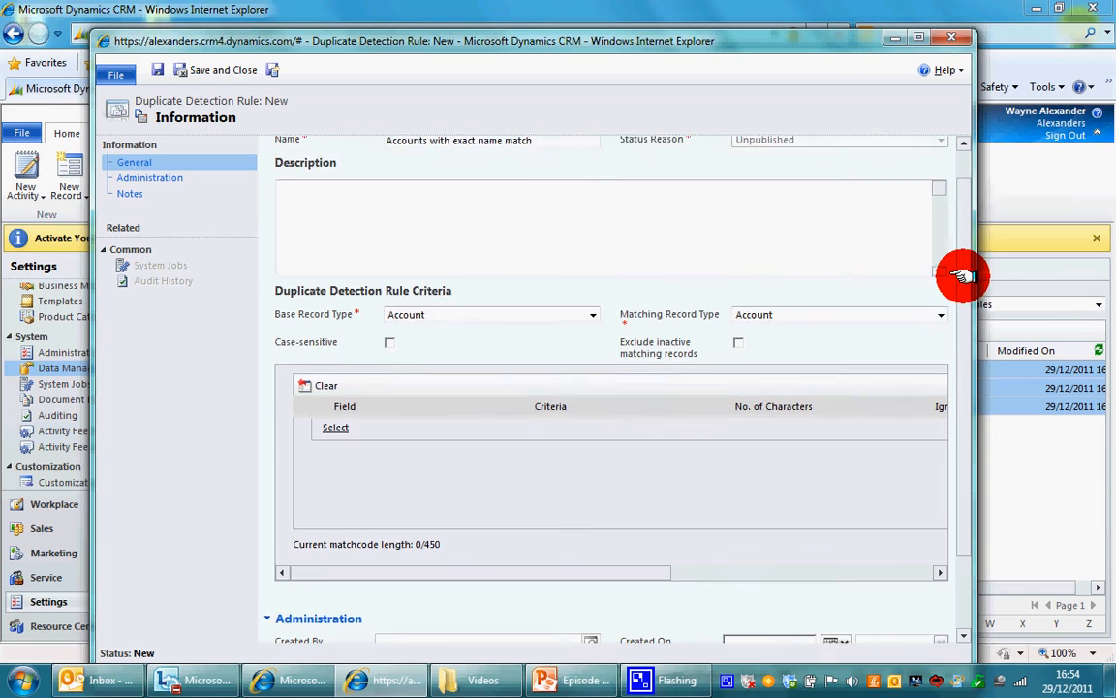
scroll(962, 274, up, 2)
scroll(962, 275, down, 2)
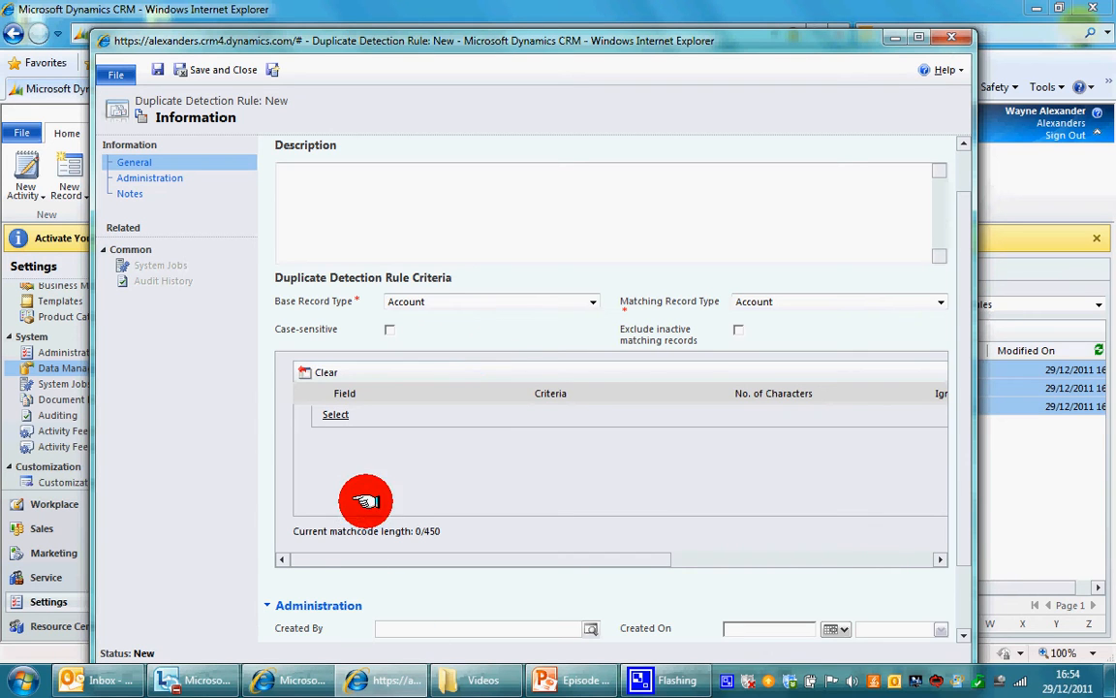
Add Account Name as the field in the rule's duplicate detection criteria
click(336, 414)
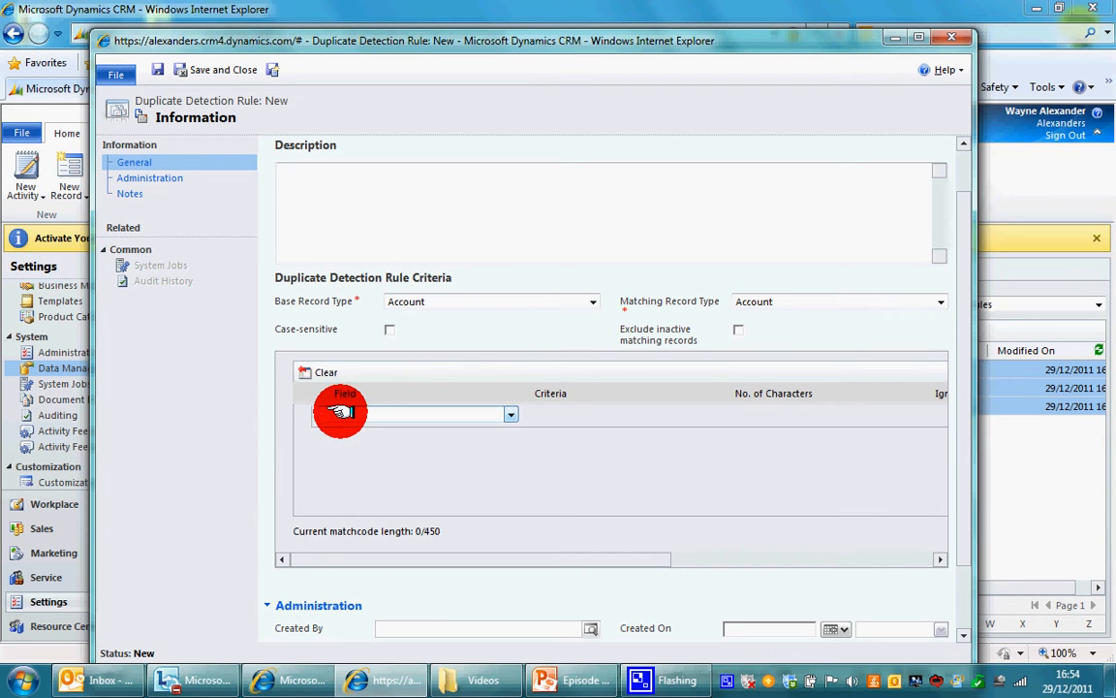
click(511, 415)
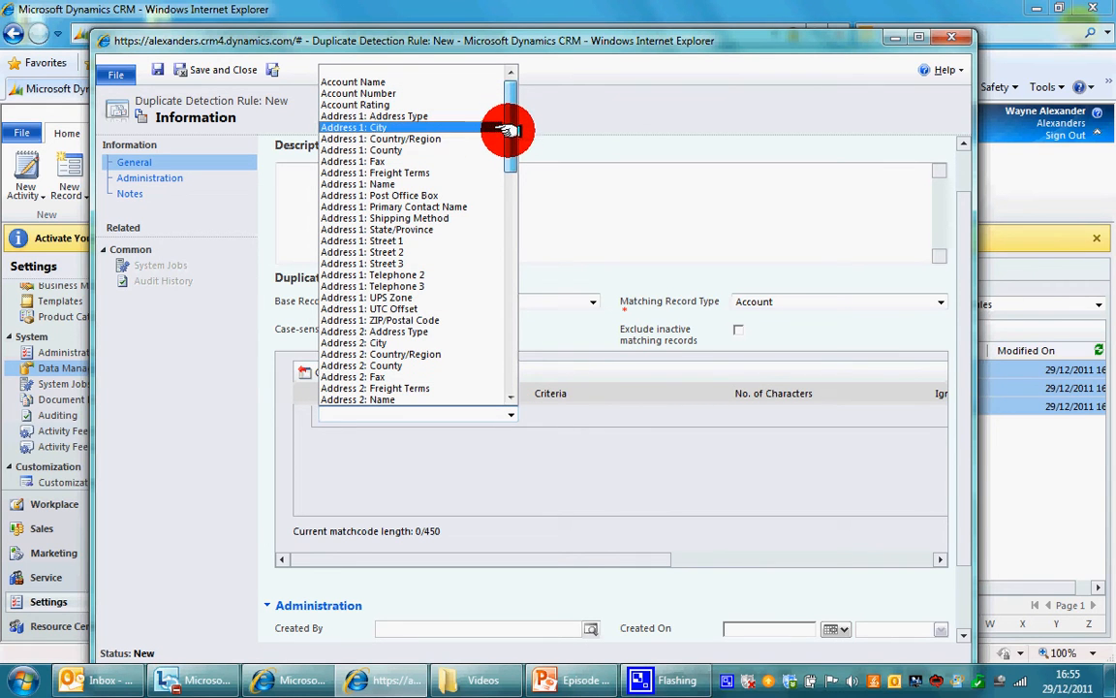
mouse_move(511, 130)
mouse_down()
mouse_move(533, 259)
mouse_move(516, 111)
mouse_up()
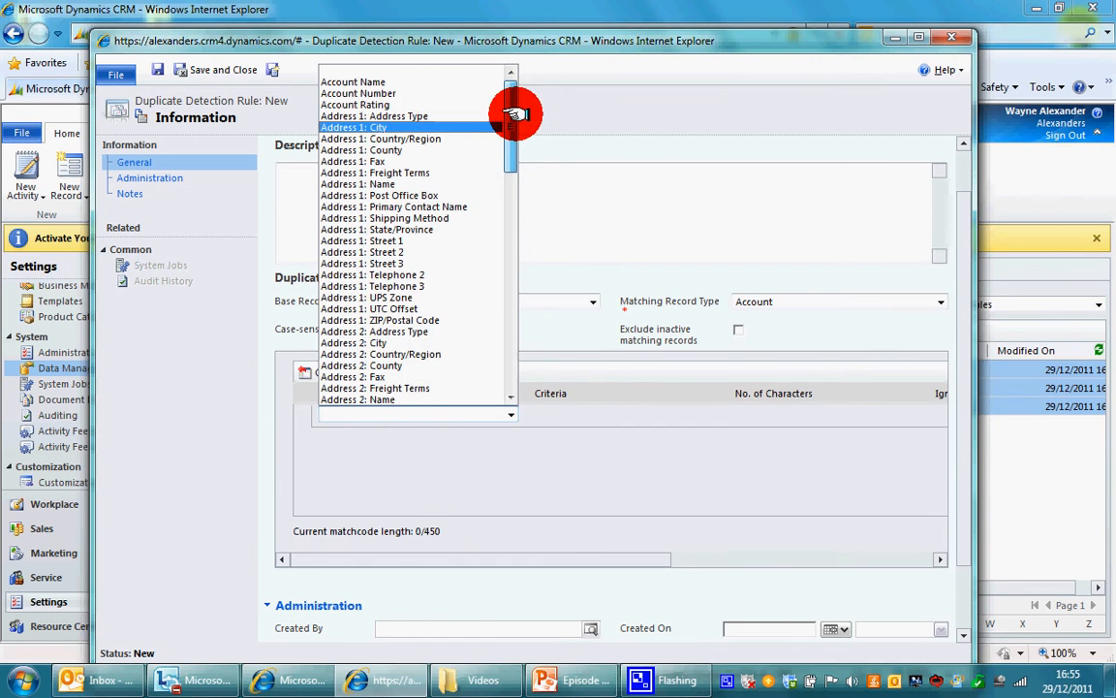
click(464, 82)
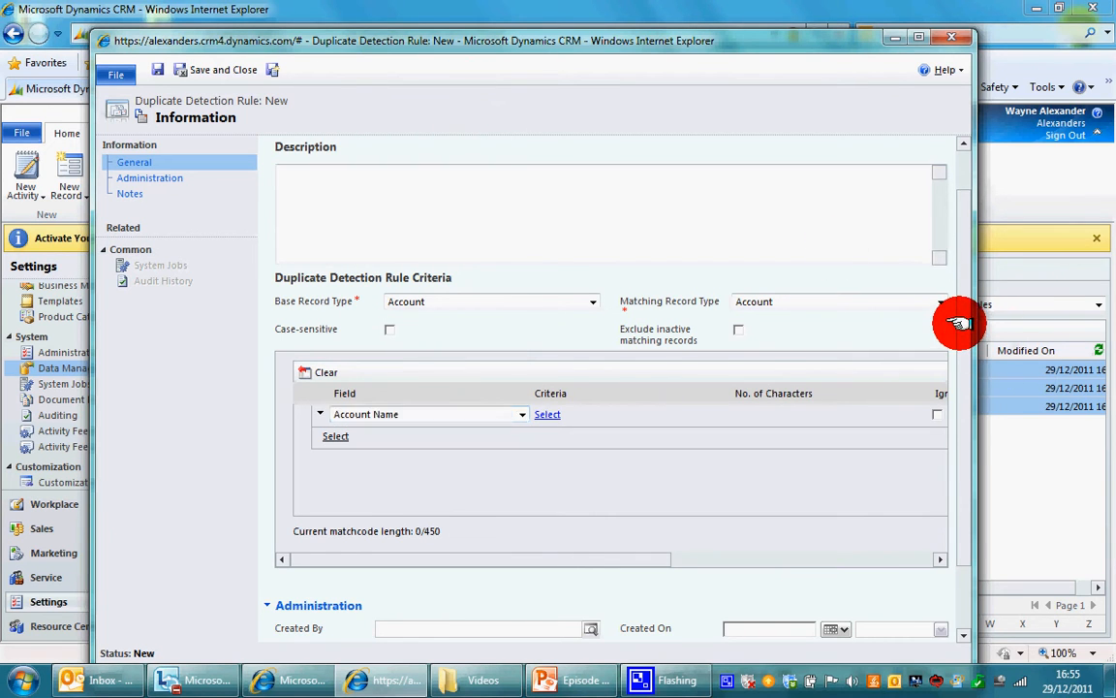
drag(959, 319, 951, 242)
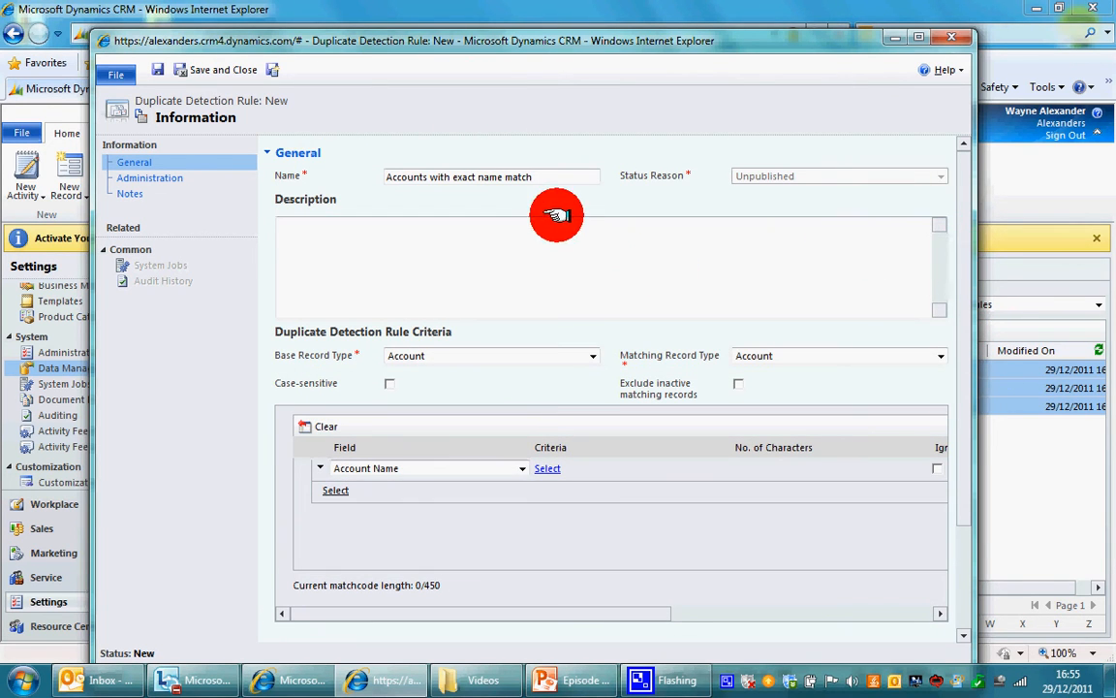
drag(952, 249, 963, 314)
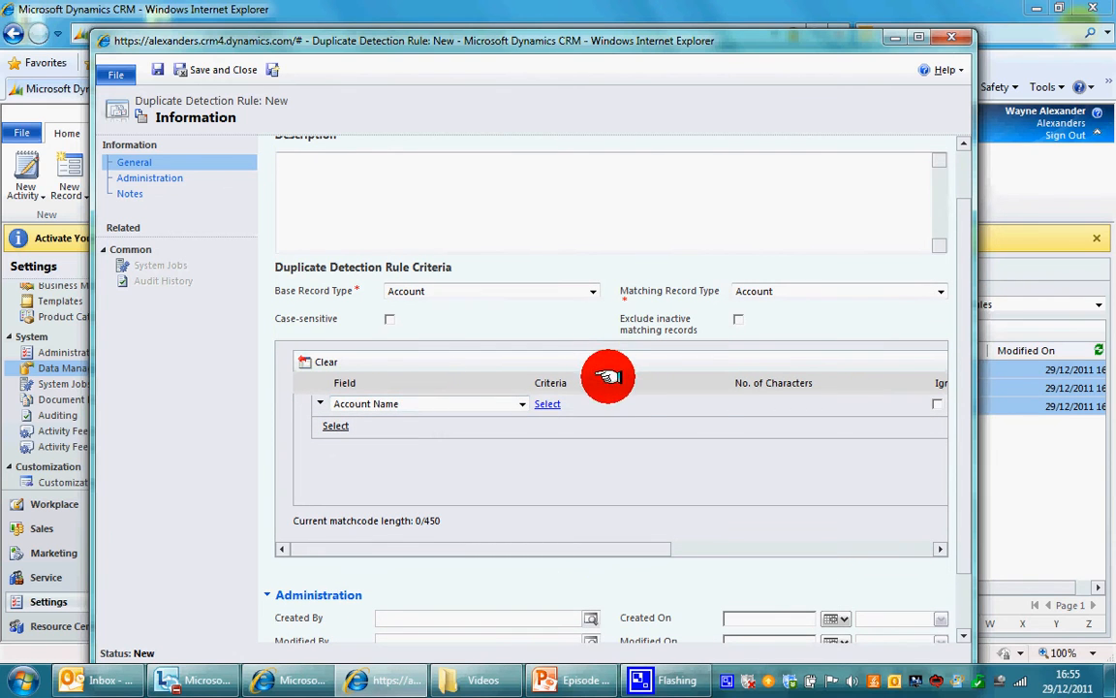
Try the Same First Characters criterion for Account Name and open its number of characters for entry
click(722, 405)
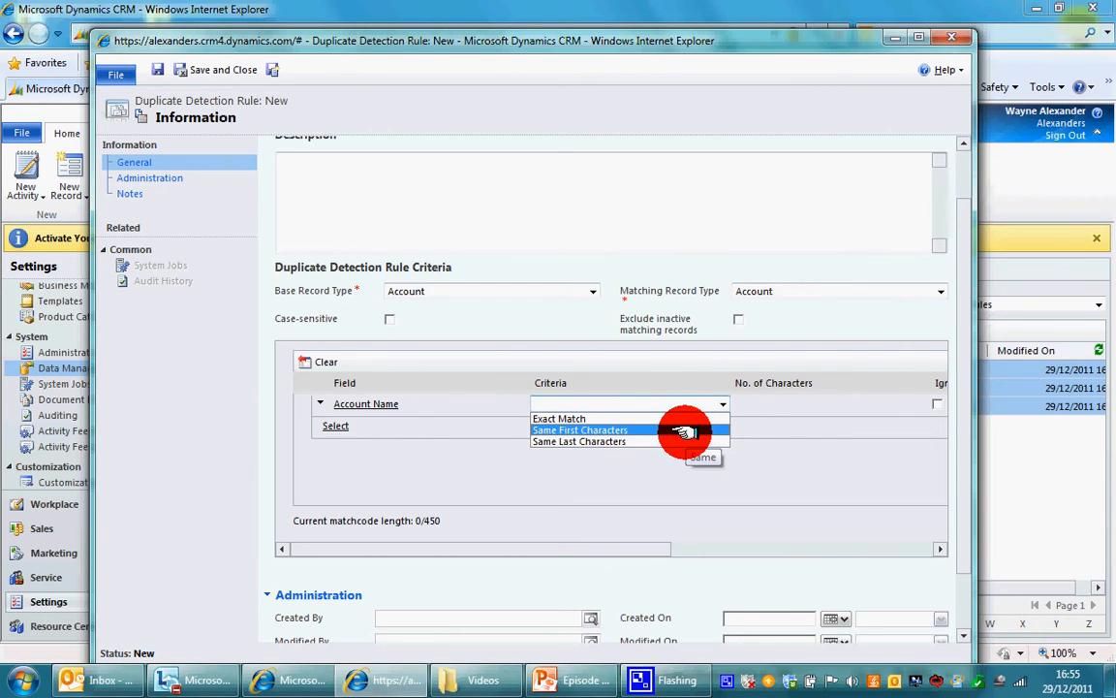
click(684, 432)
click(746, 405)
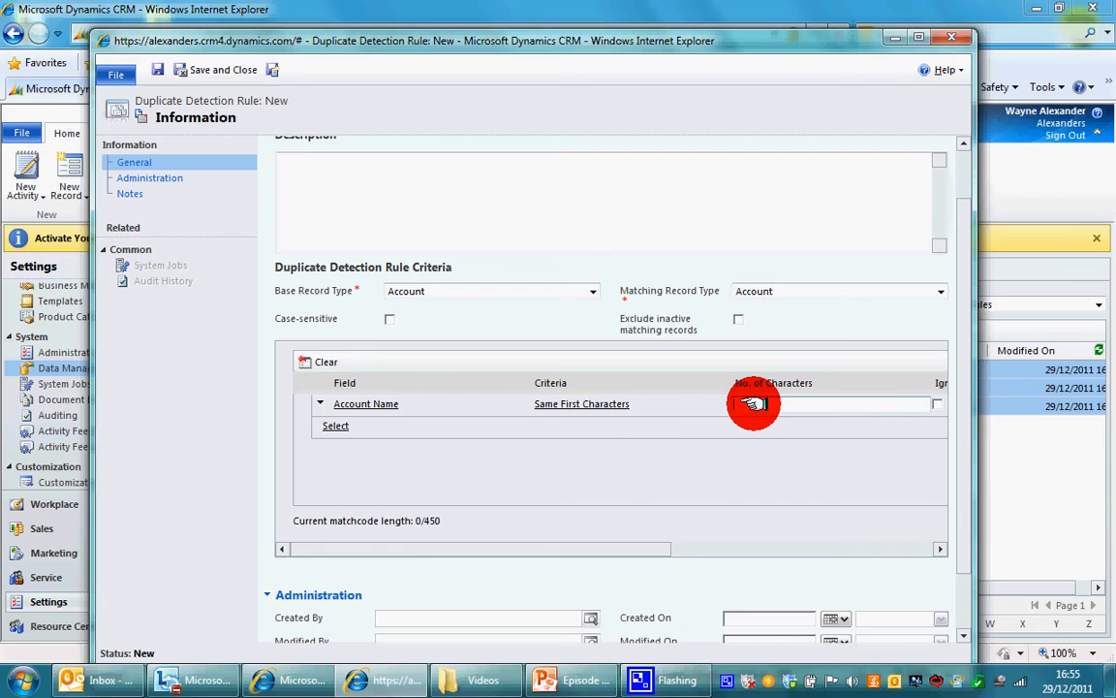
Set the matching criterion for Account Name to Exact Match
click(720, 406)
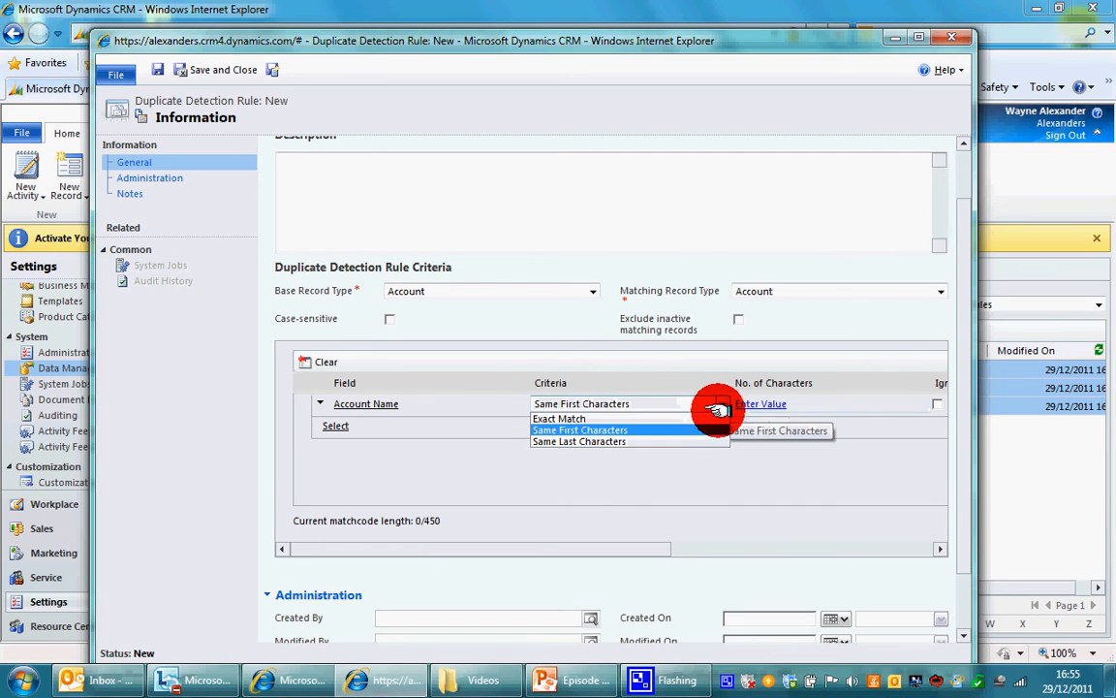
click(715, 418)
drag(642, 545, 629, 566)
click(755, 403)
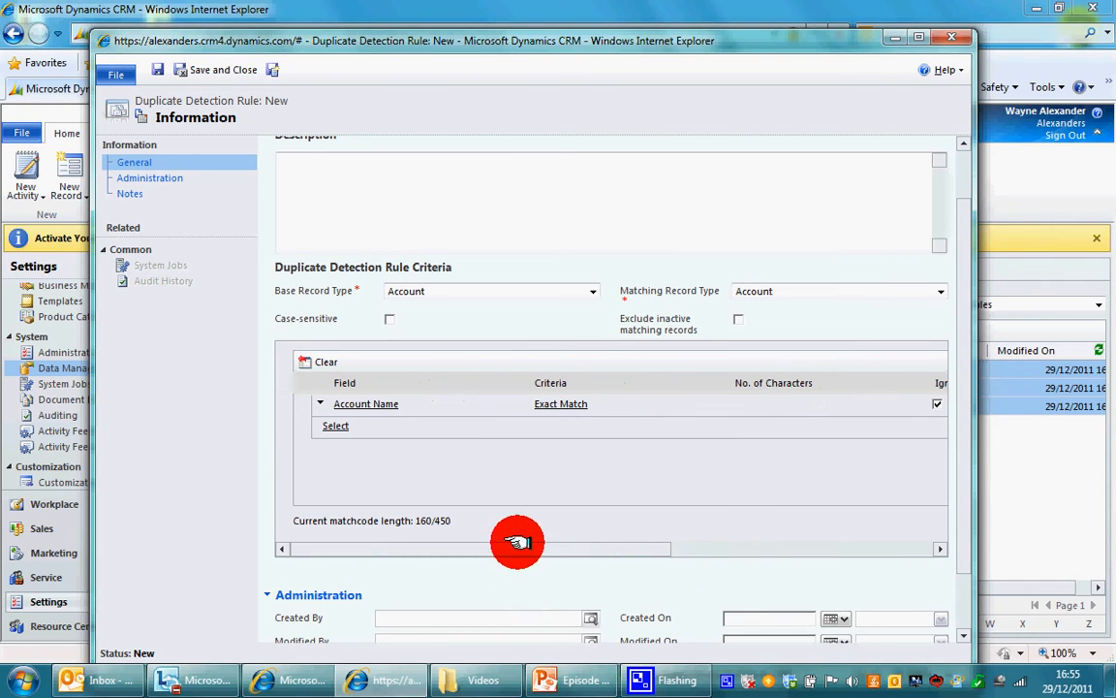
Save and close the rule, and publish "Accounts with exact name match" from the rules list
click(214, 69)
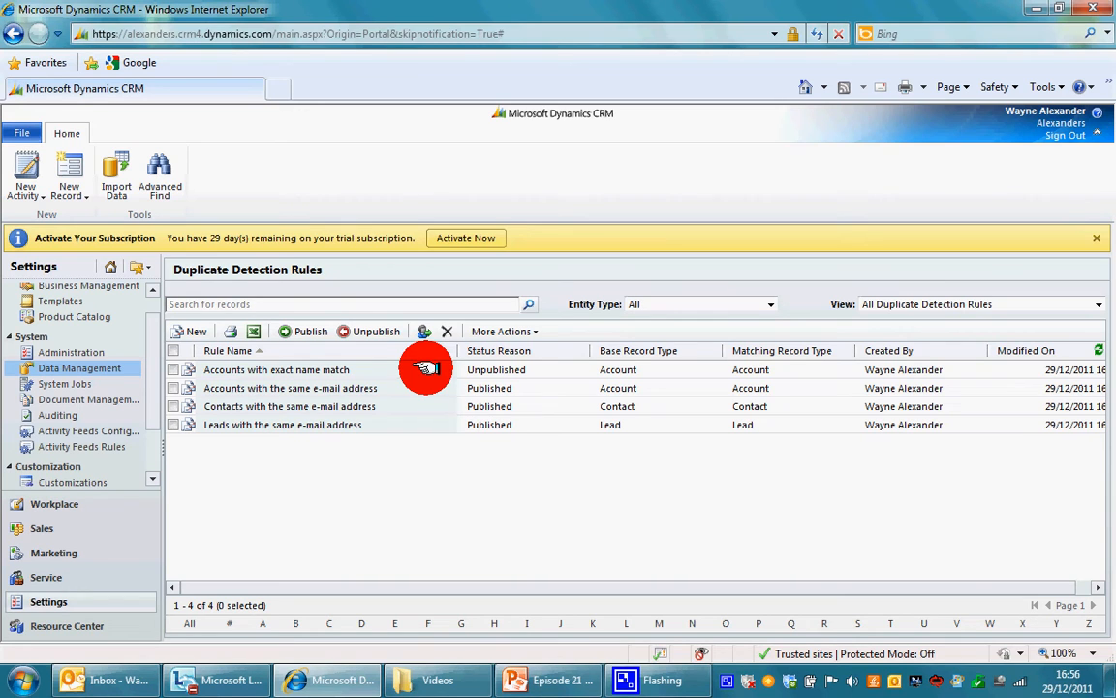
click(173, 369)
click(296, 330)
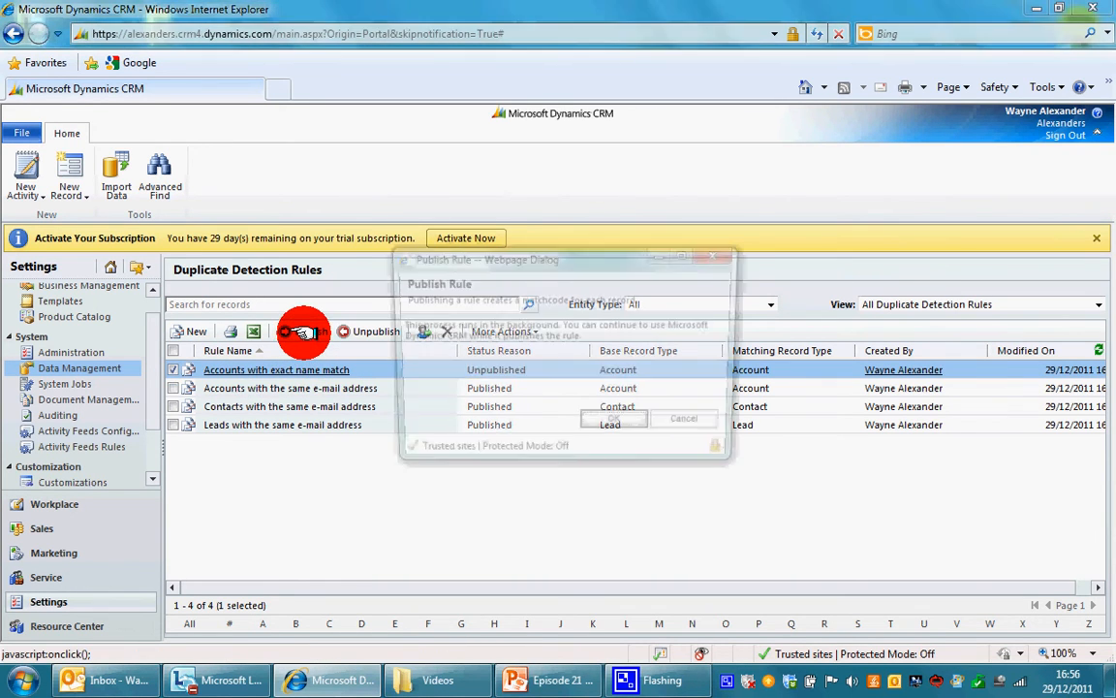
click(589, 424)
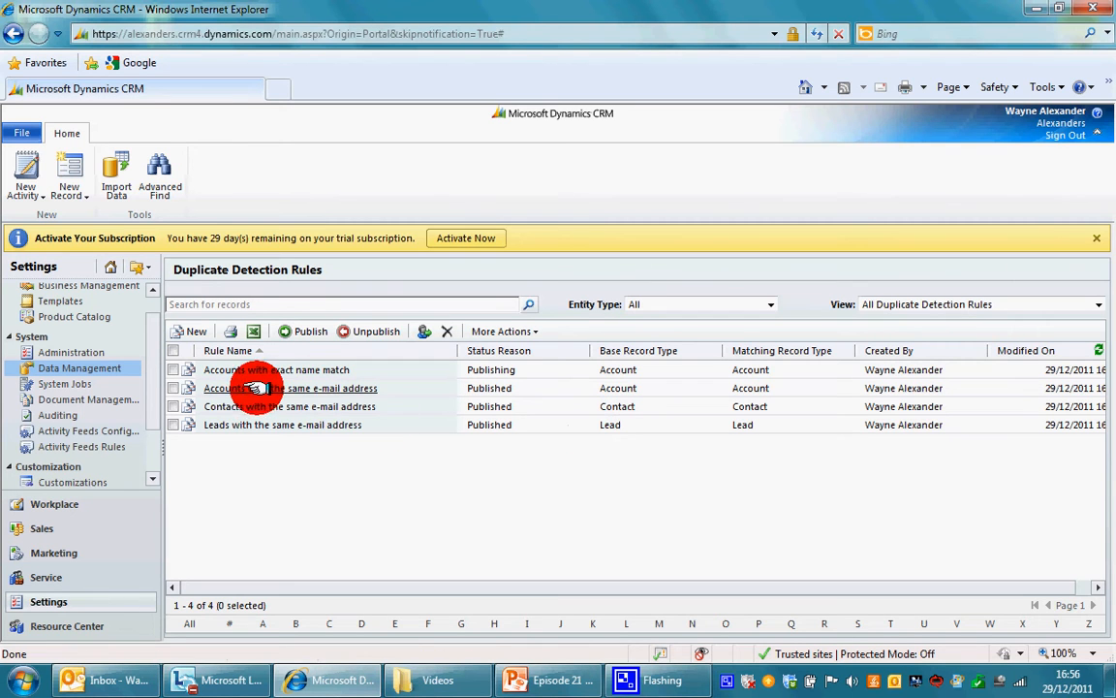
Open the duplicate detection jobs, start a new duplicate detection job, and set Accounts as the entity to check
click(114, 369)
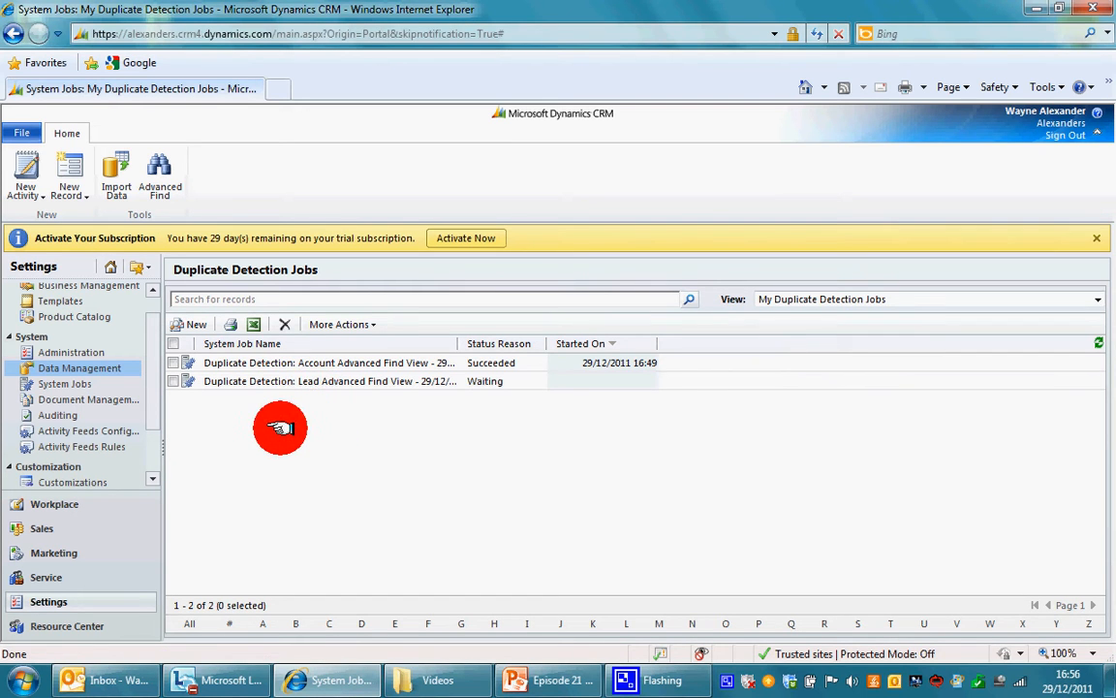
click(195, 326)
drag(639, 146, 654, 97)
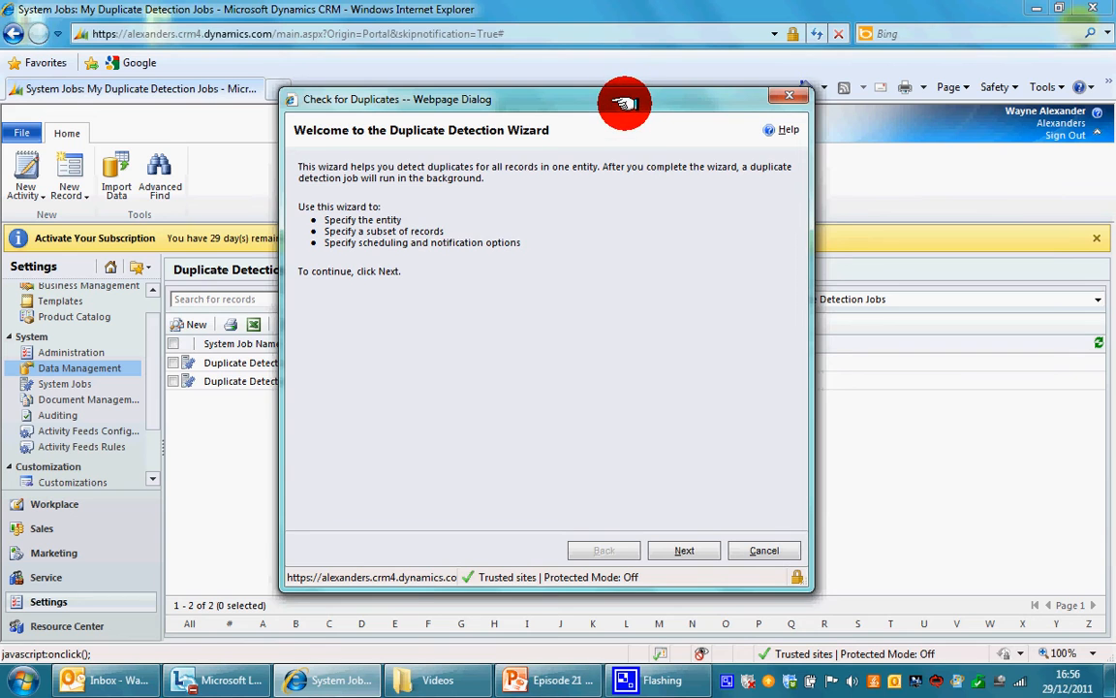
drag(624, 102, 635, 98)
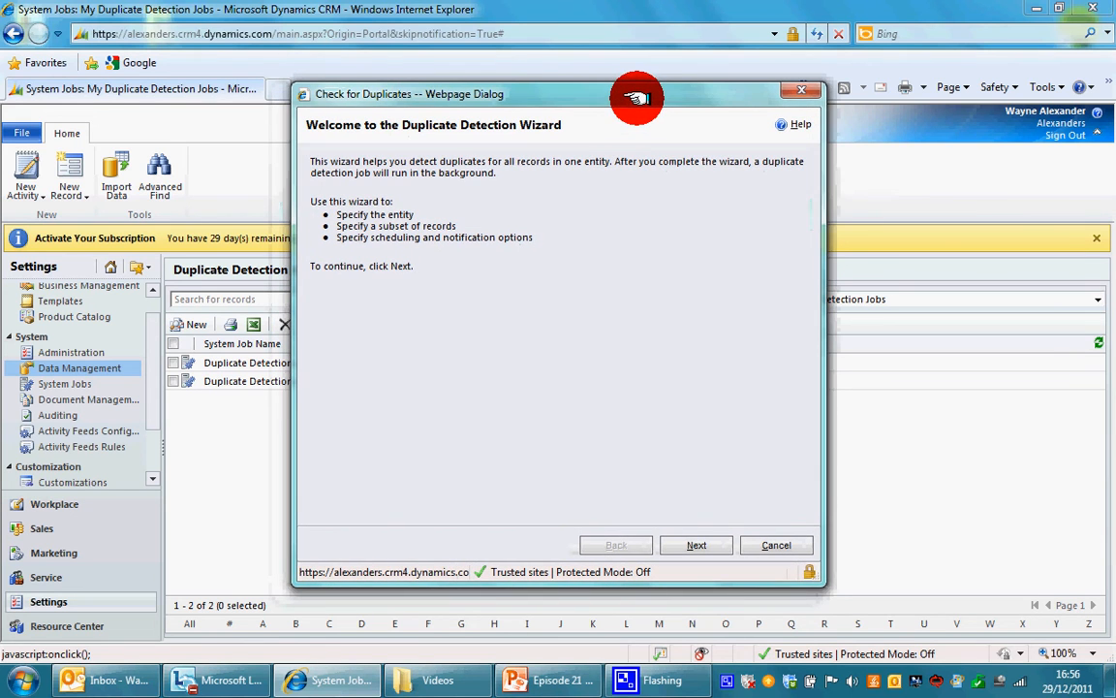
click(697, 546)
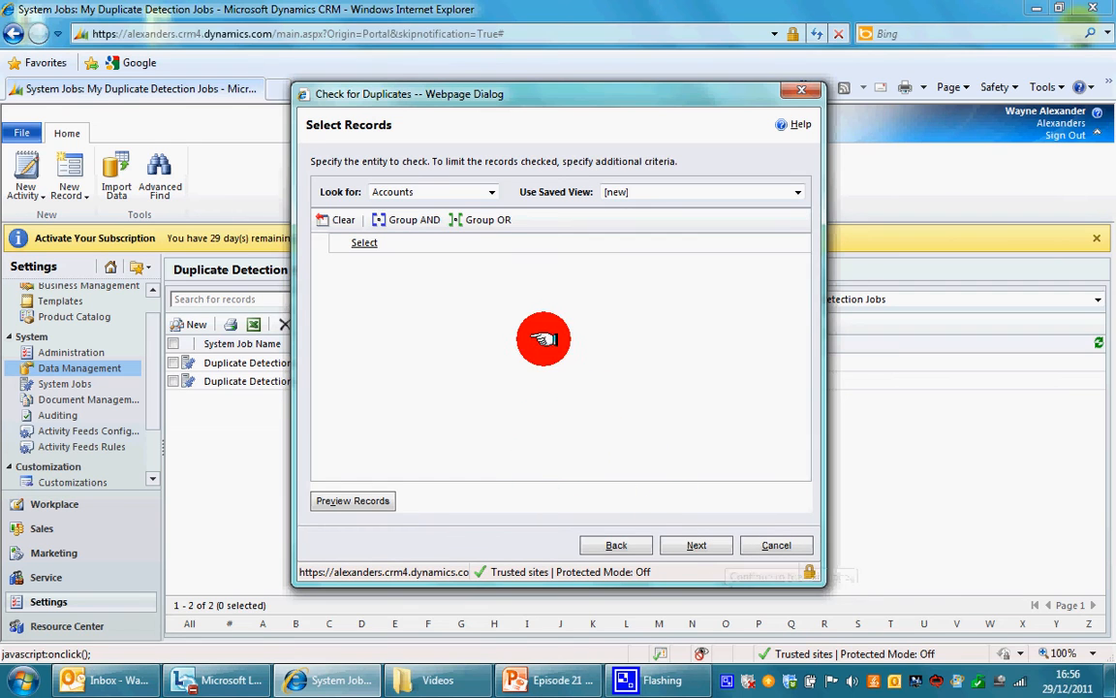
click(489, 190)
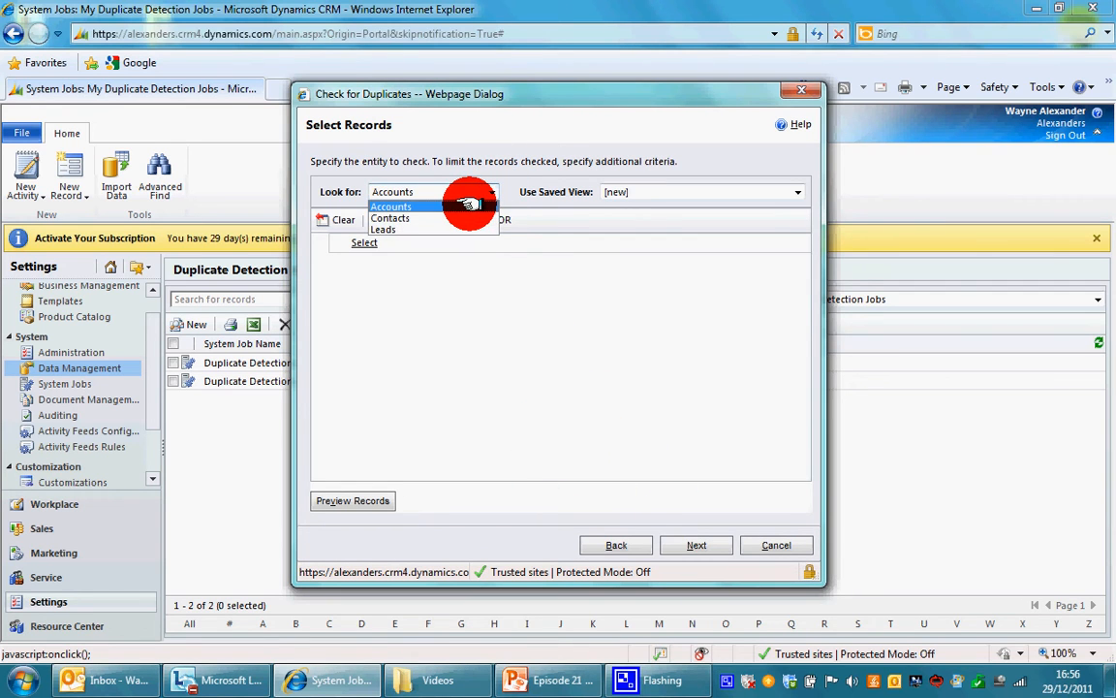
click(468, 205)
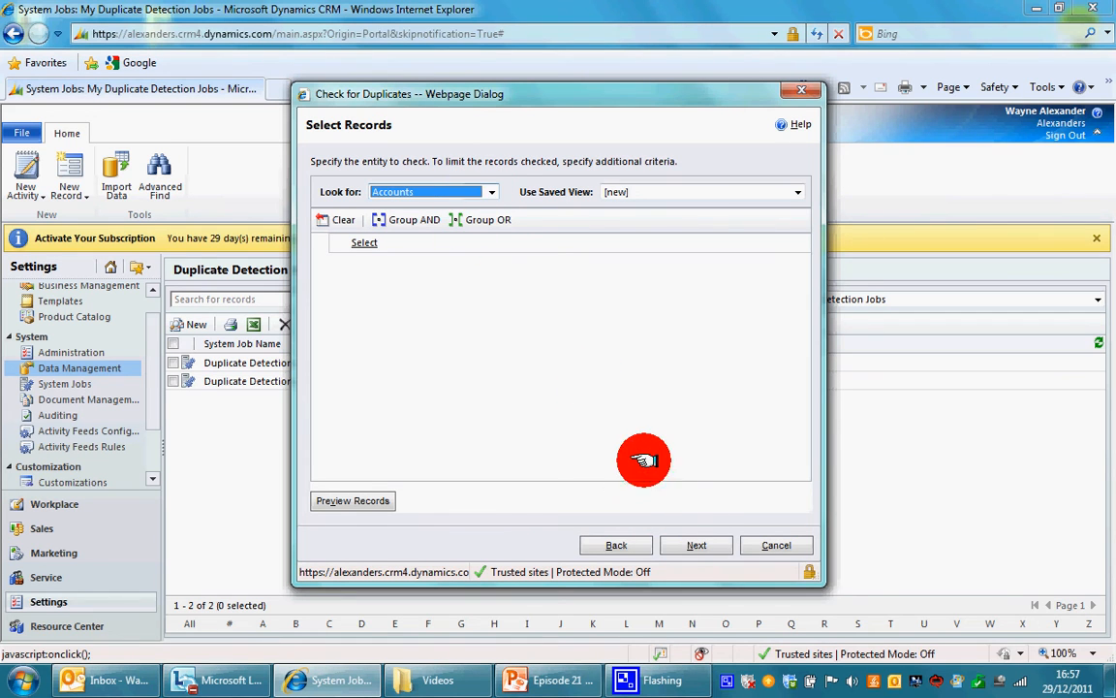
click(680, 543)
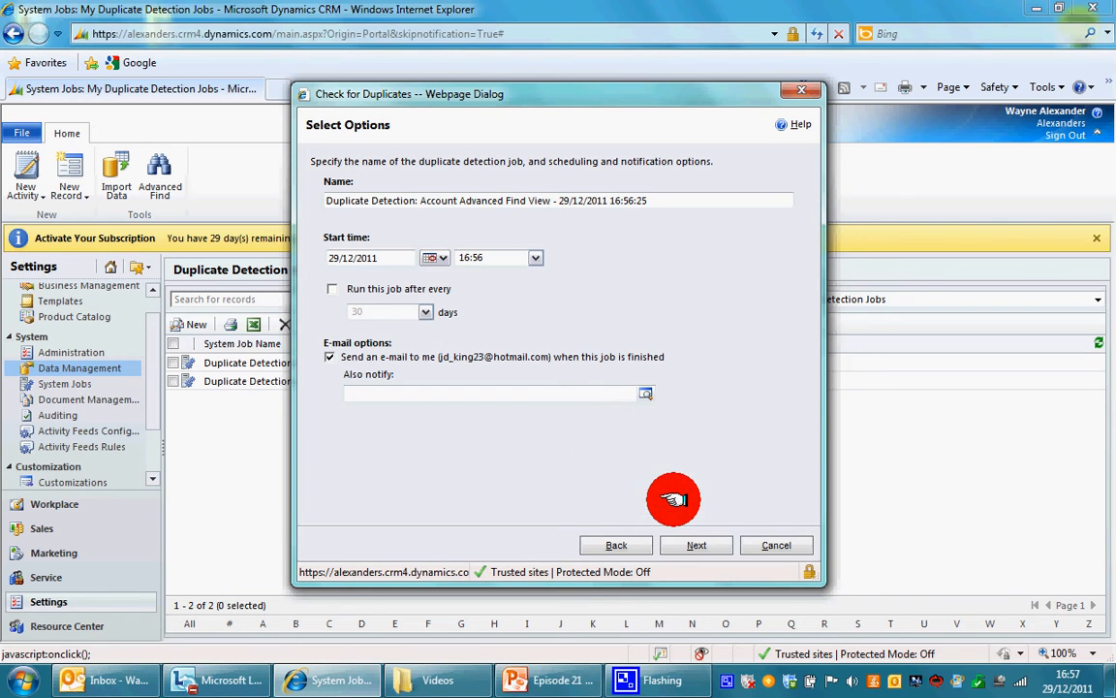
Try a recurrence of every 90 days for the job and switch the recurrence off again
click(332, 290)
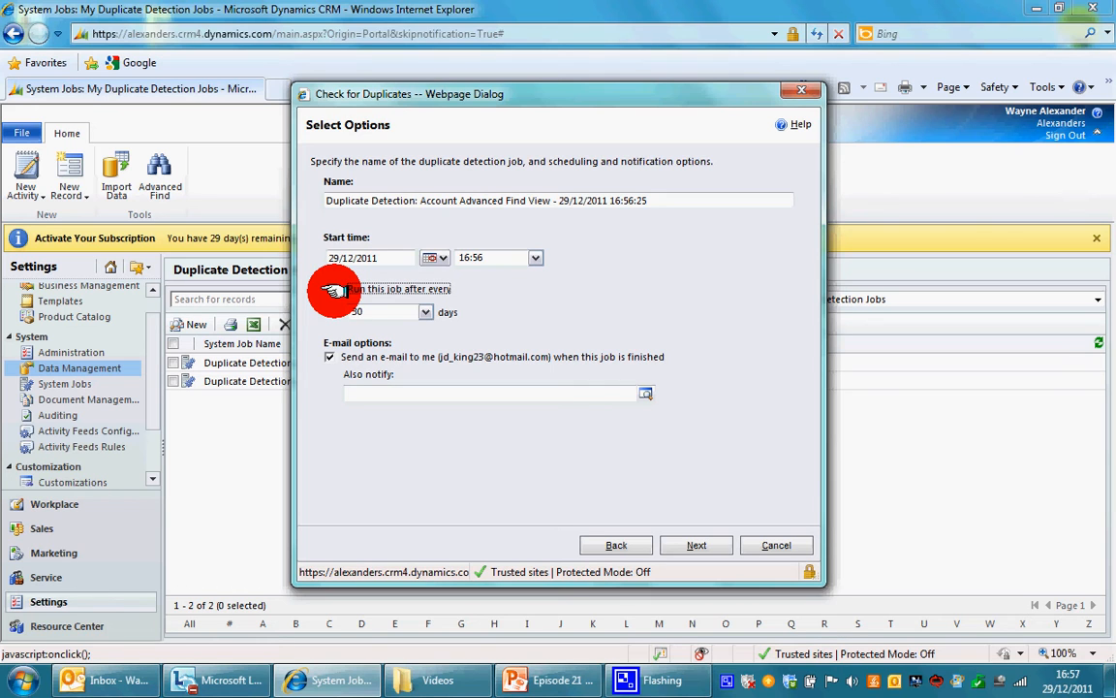
click(425, 311)
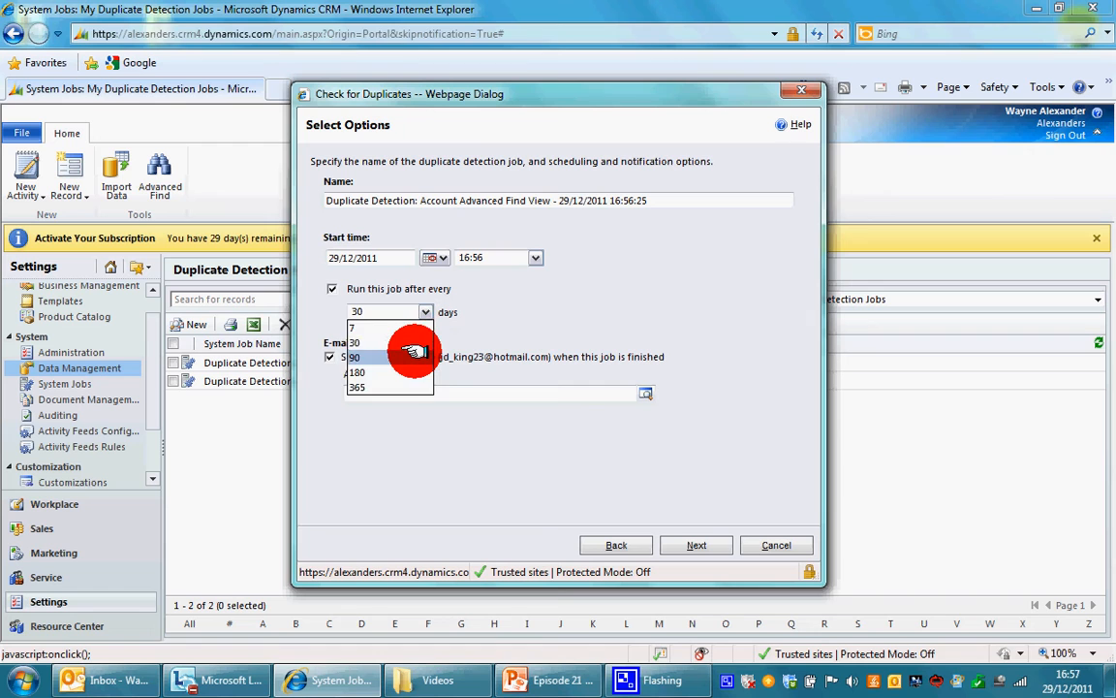
click(414, 356)
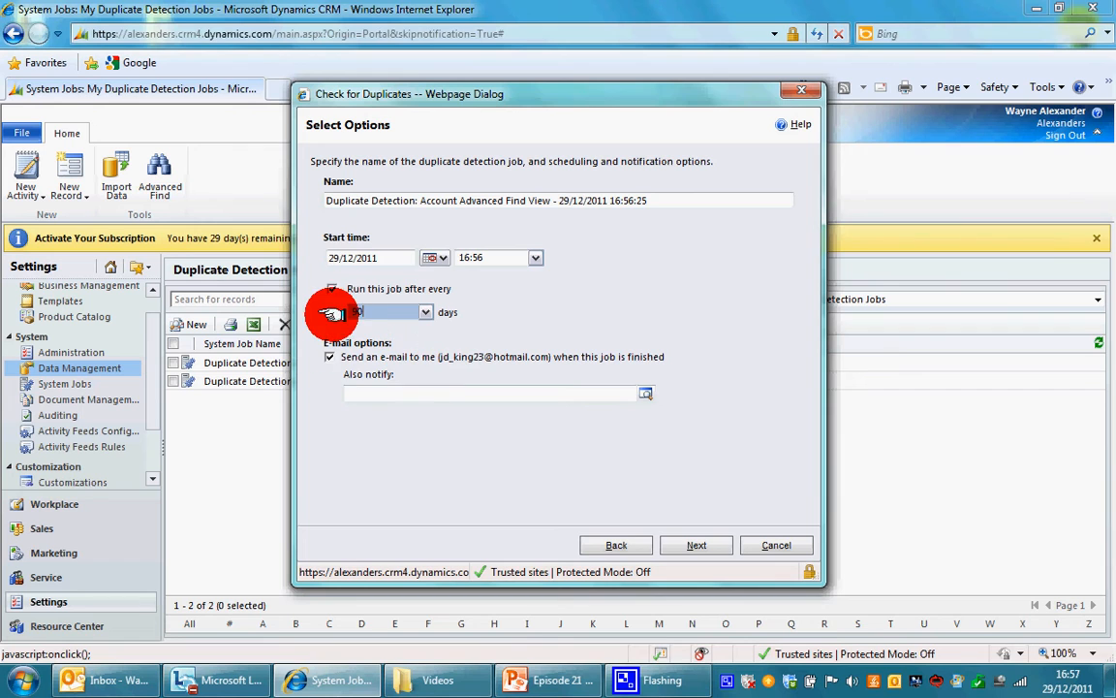
click(333, 289)
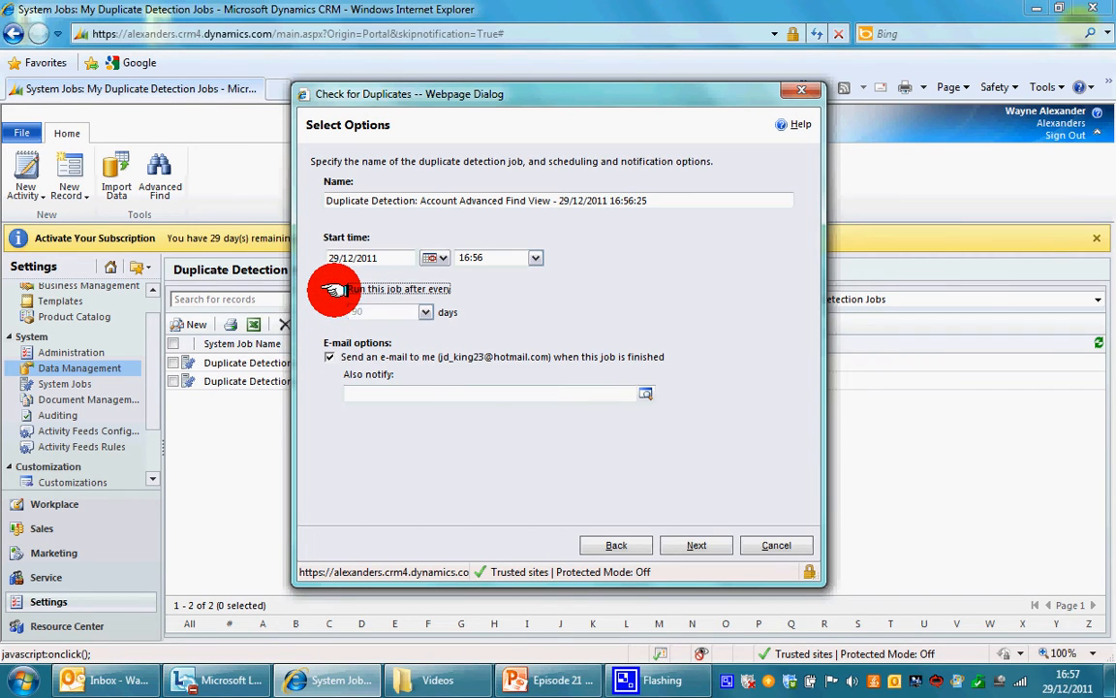
Submit the account duplicate detection job and refresh the jobs list
click(685, 542)
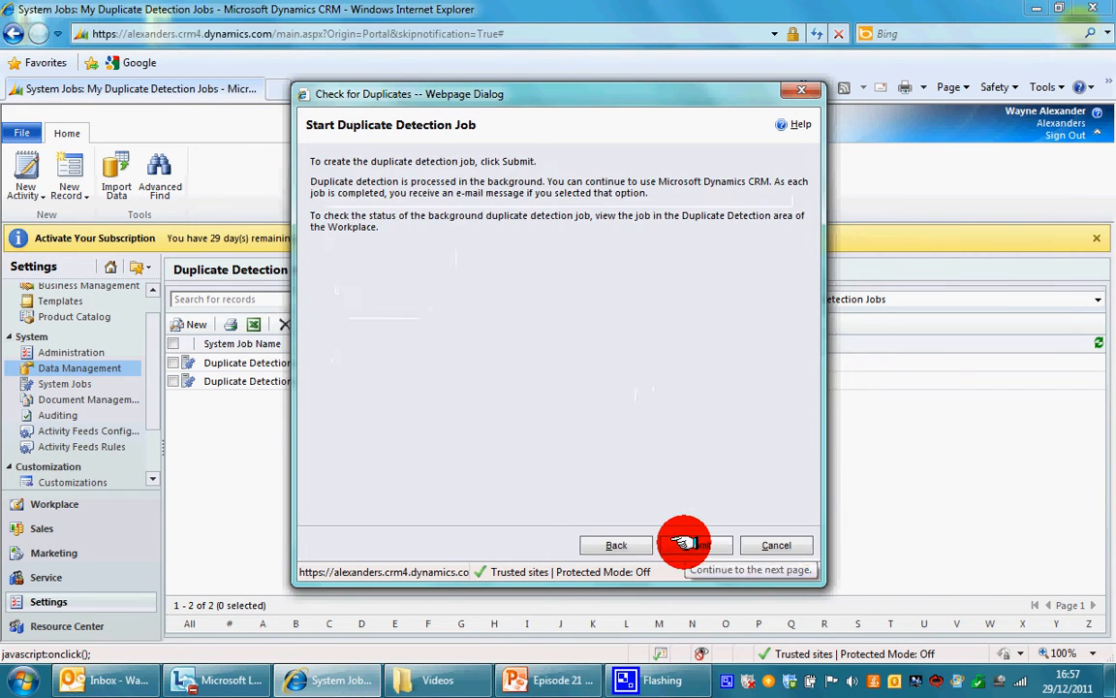
click(685, 542)
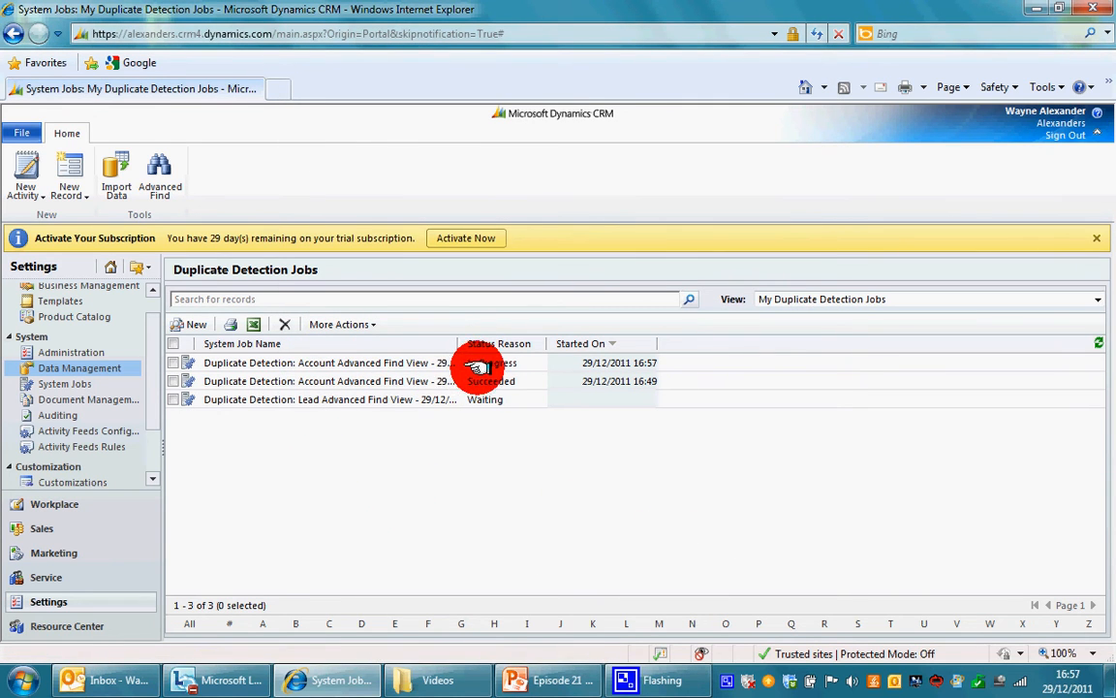
click(1098, 343)
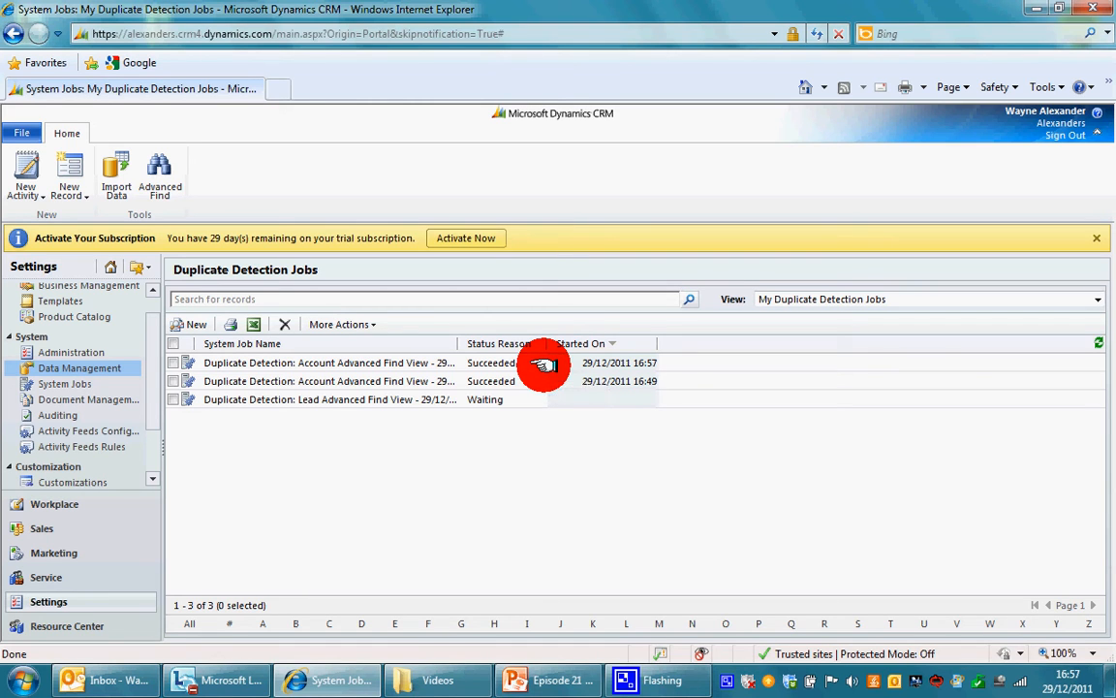
Open the newest account duplicate detection job and display its detected duplicates
click(346, 365)
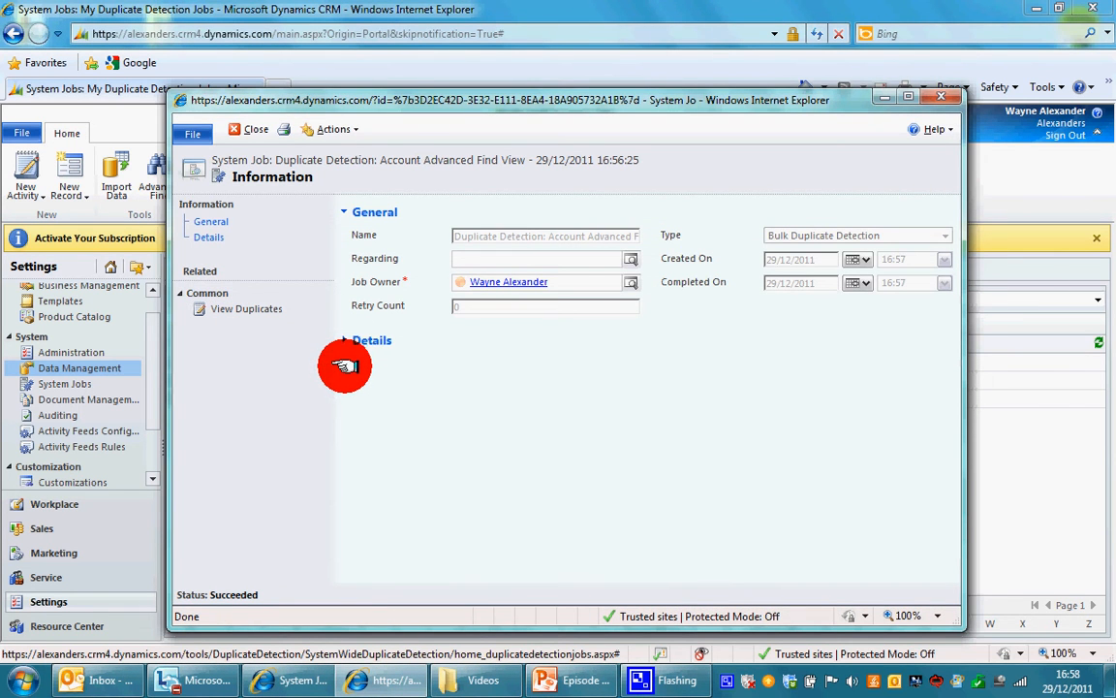
drag(392, 103, 400, 86)
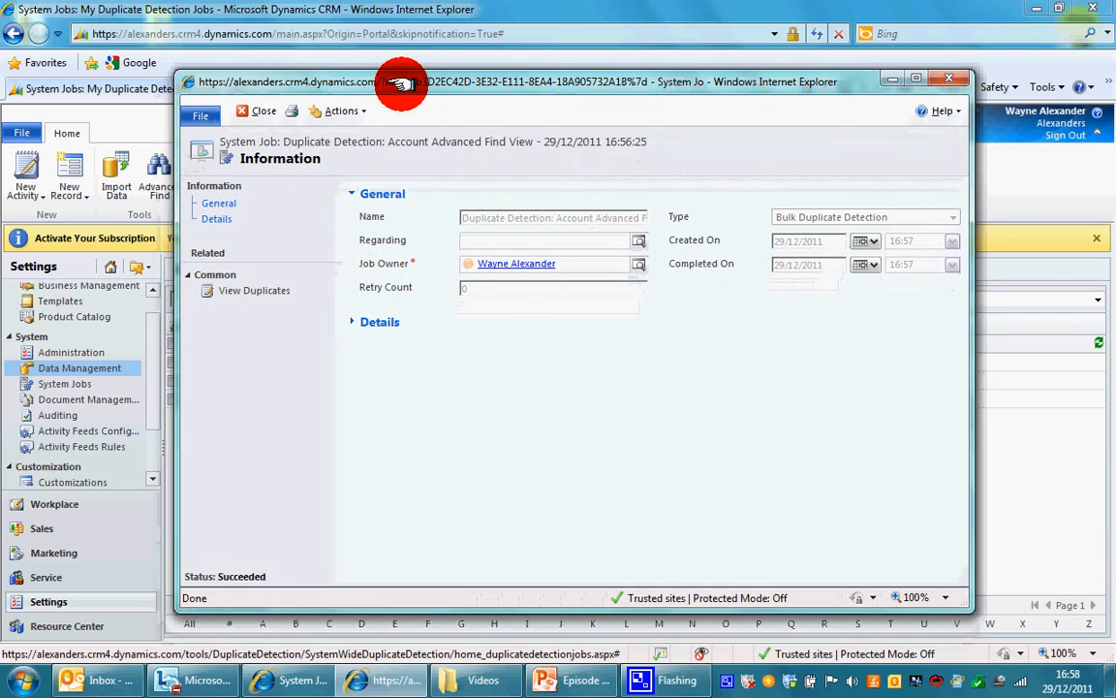
click(272, 293)
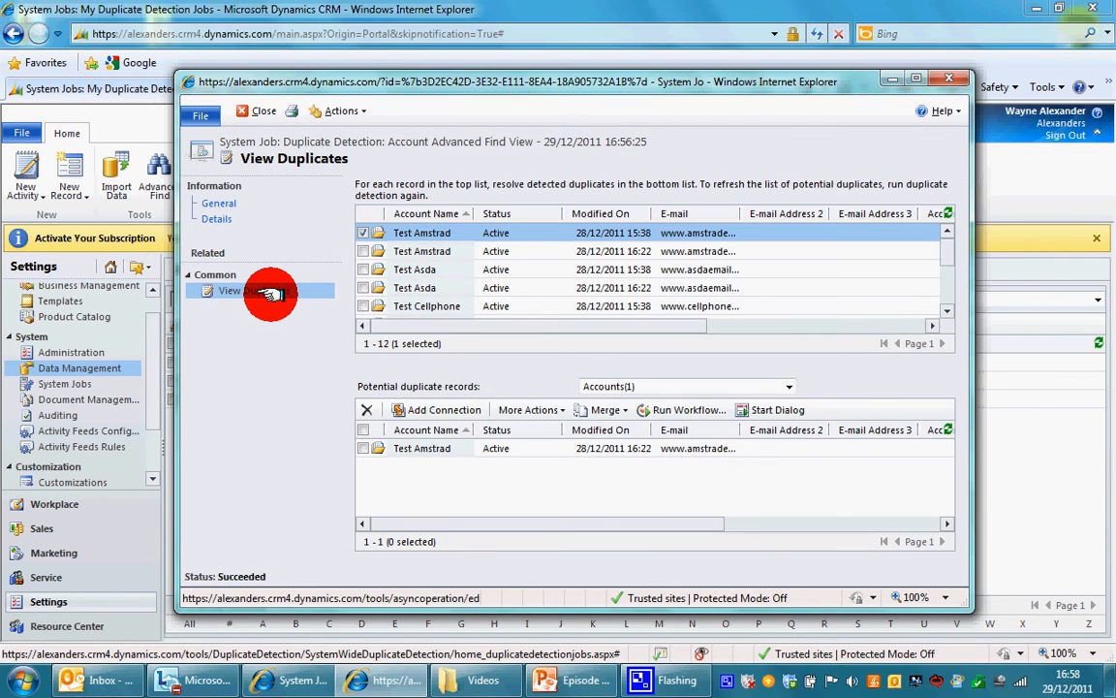
Select the first Test Amstrad account and its potential duplicate, and open the pair for merging with the Select Master option
click(465, 248)
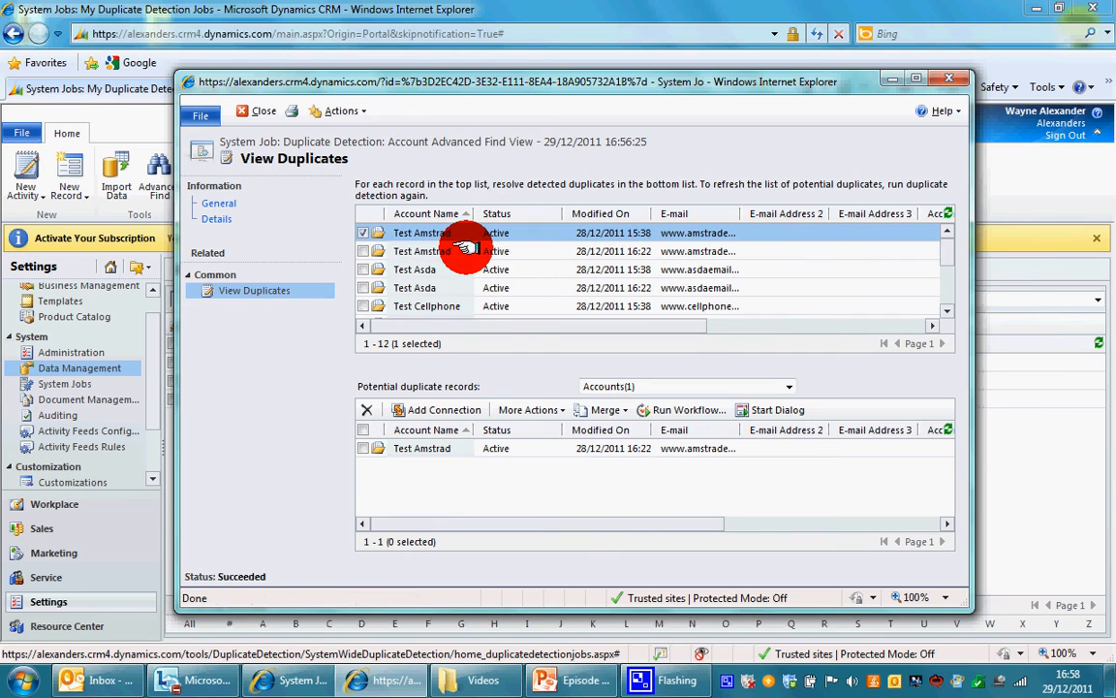
click(463, 233)
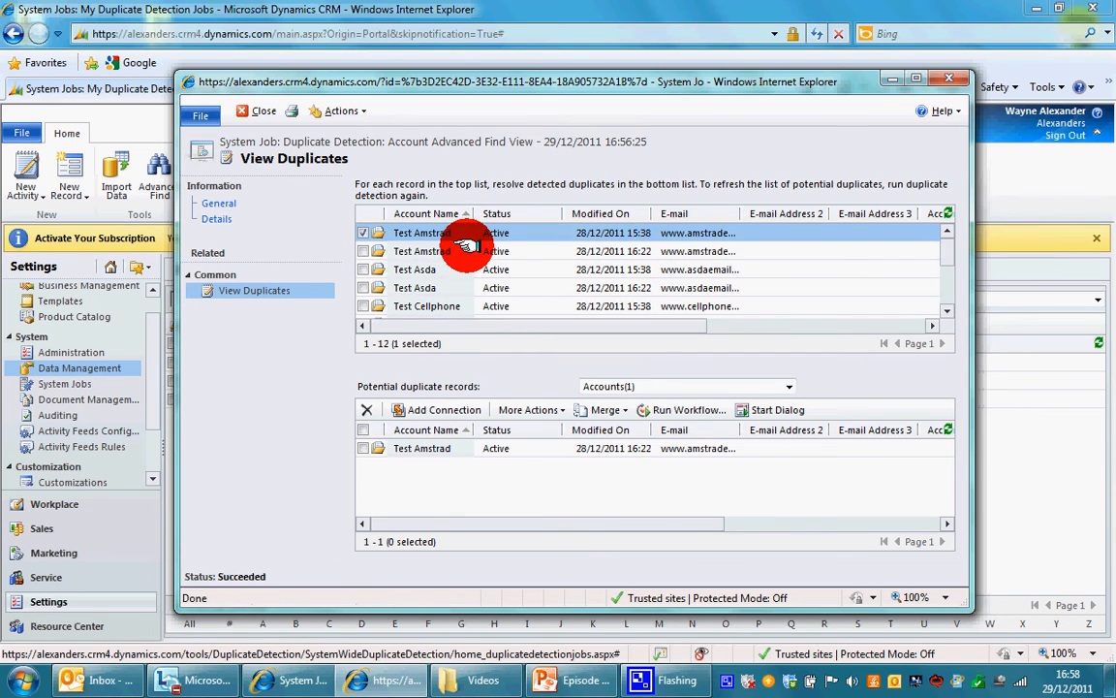
click(464, 248)
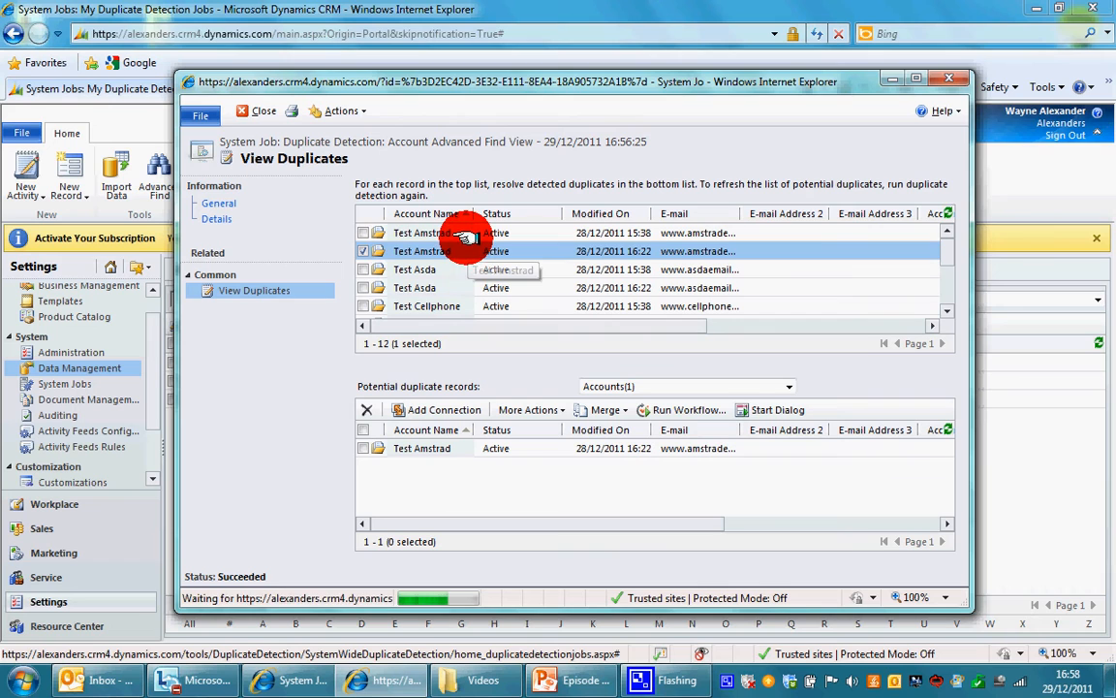
click(464, 233)
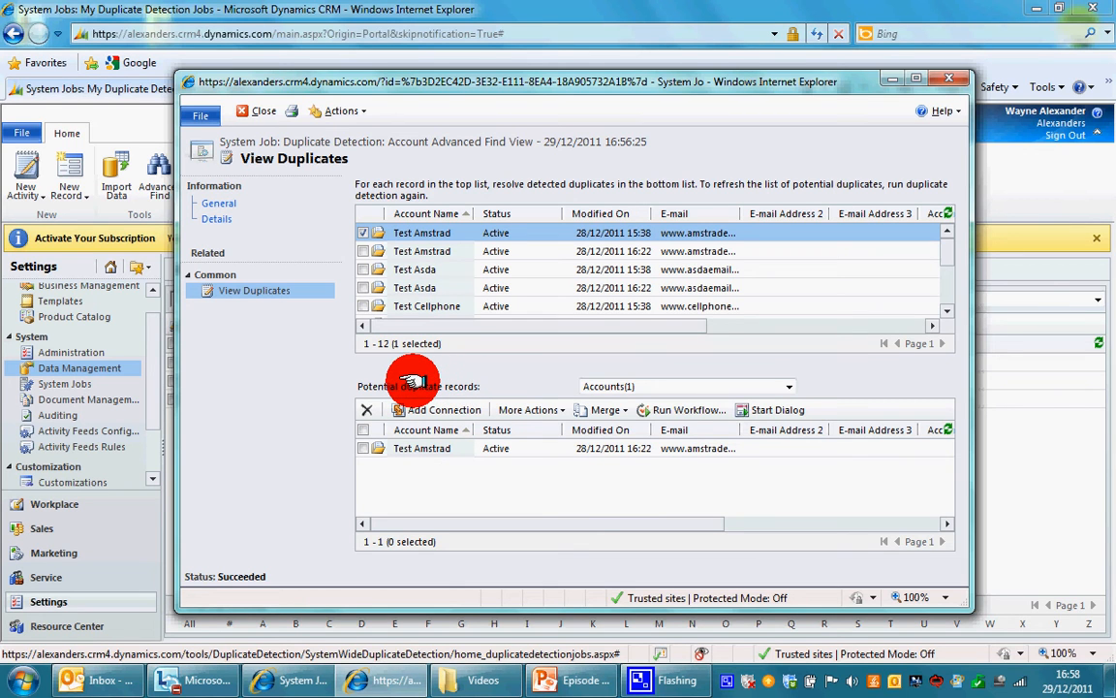
click(363, 448)
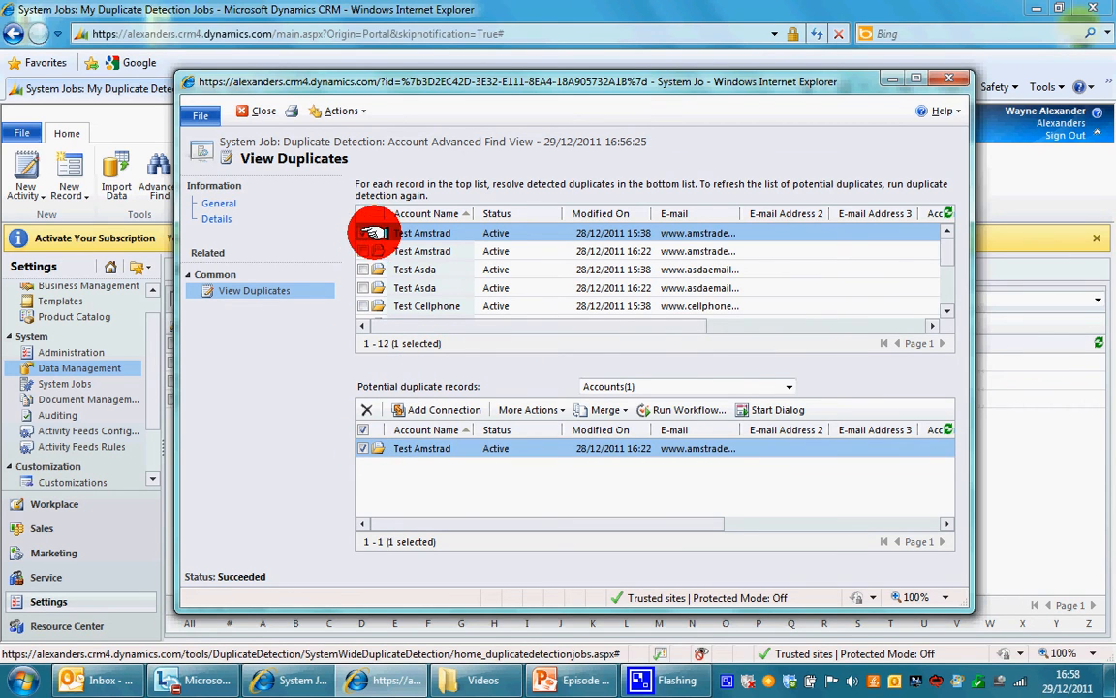
click(609, 409)
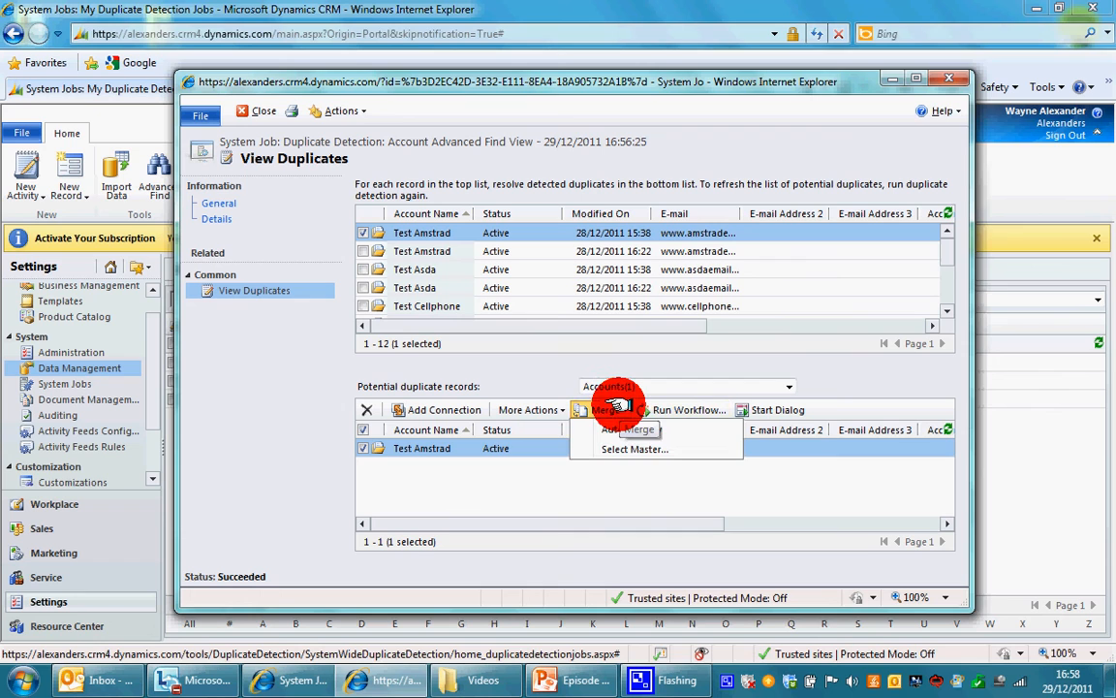
click(630, 449)
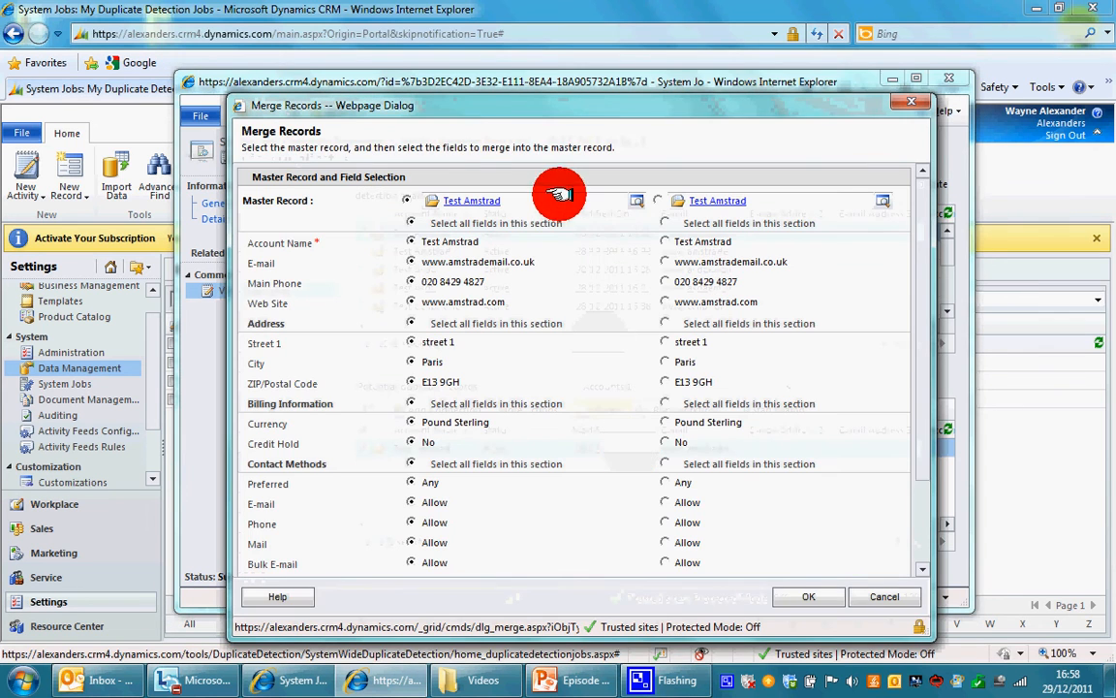
drag(518, 106, 647, 78)
drag(562, 87, 480, 358)
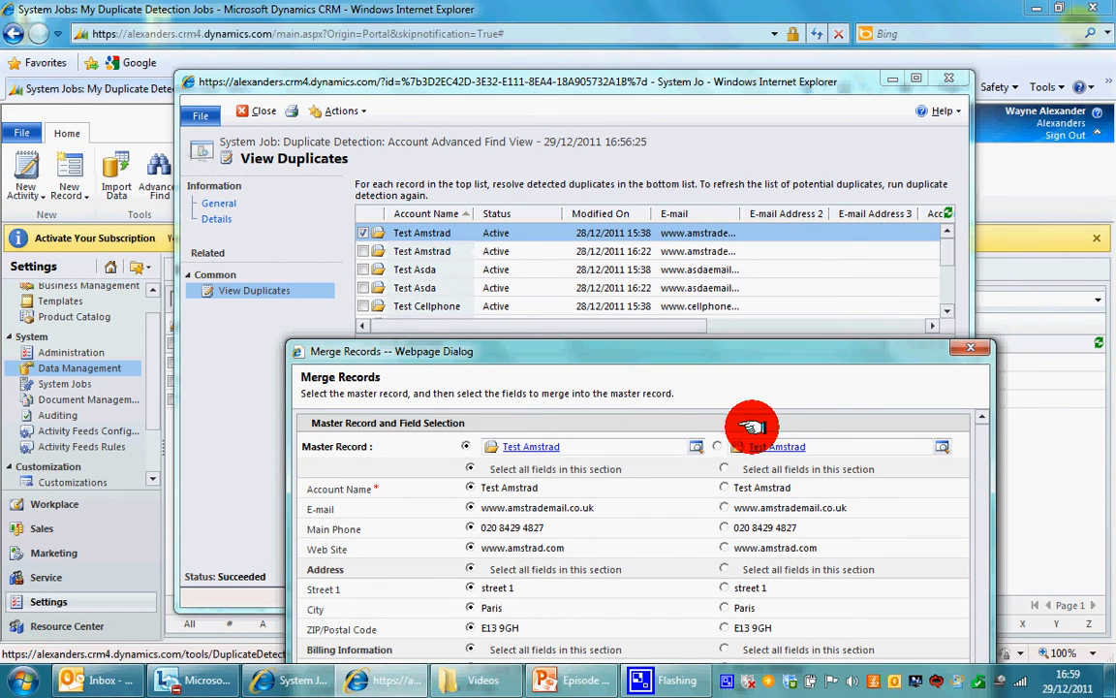
drag(707, 361, 656, 61)
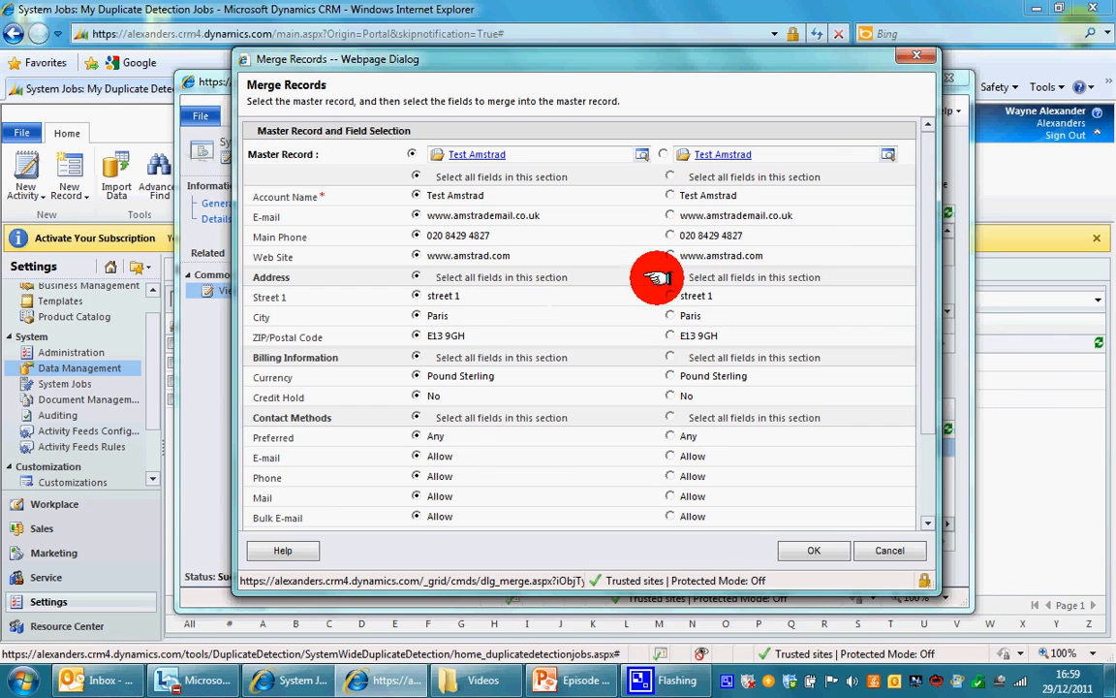
Take Street 1 and Main Phone from the second Test Amstrad record and merge it into the first as master
click(668, 296)
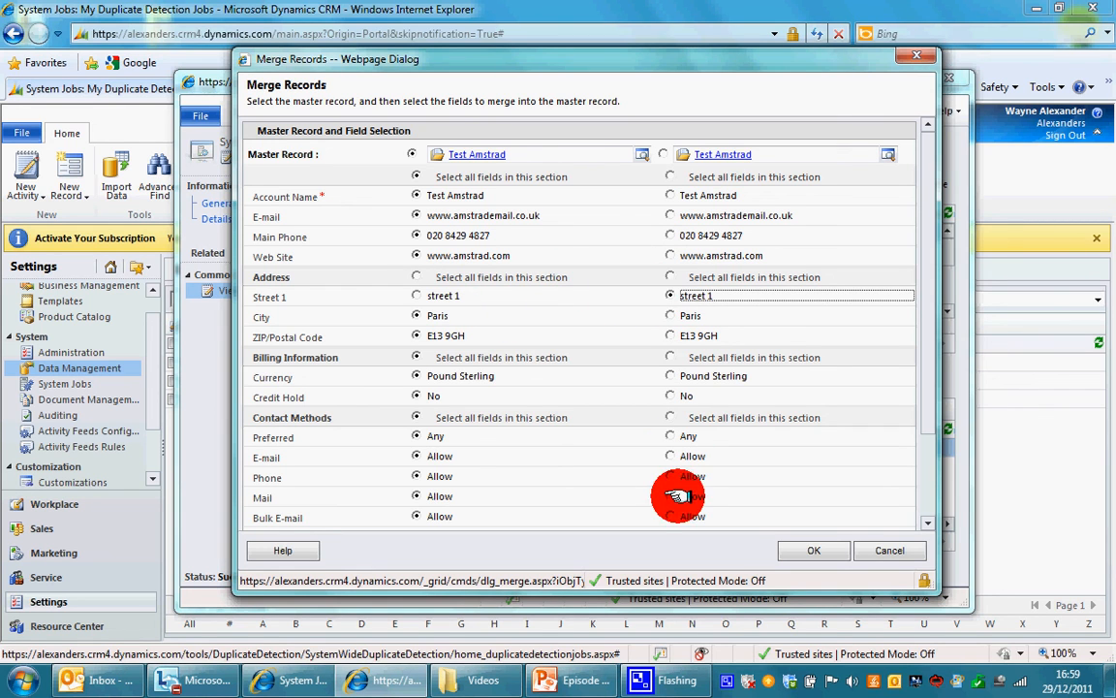
click(670, 235)
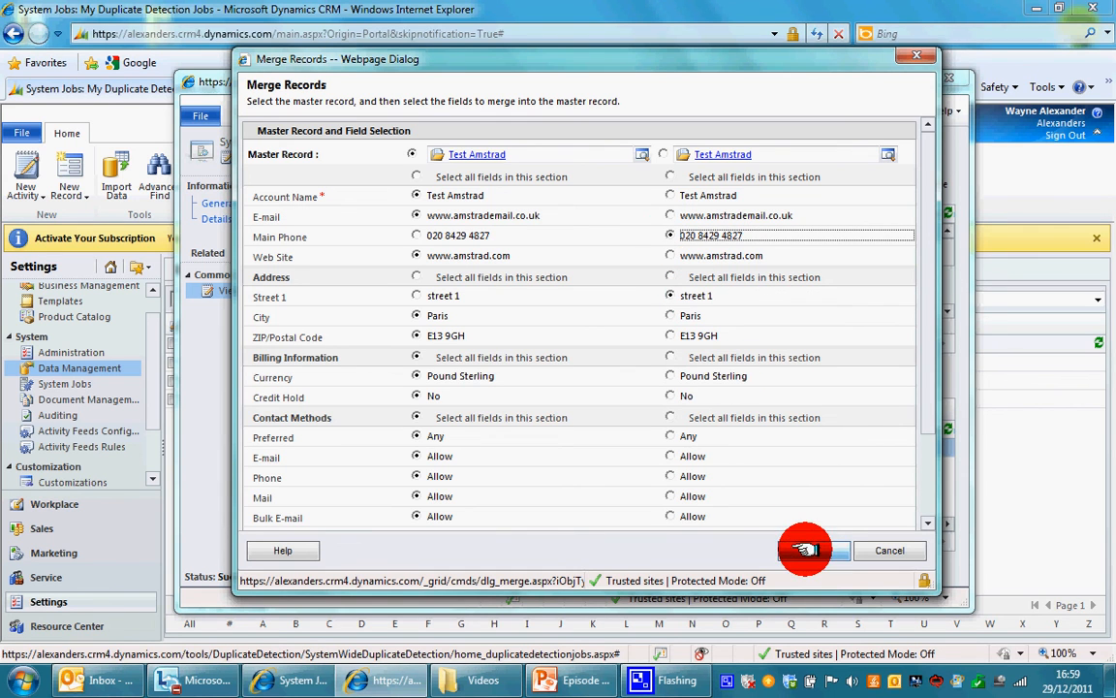
scroll(922, 436, down, 3)
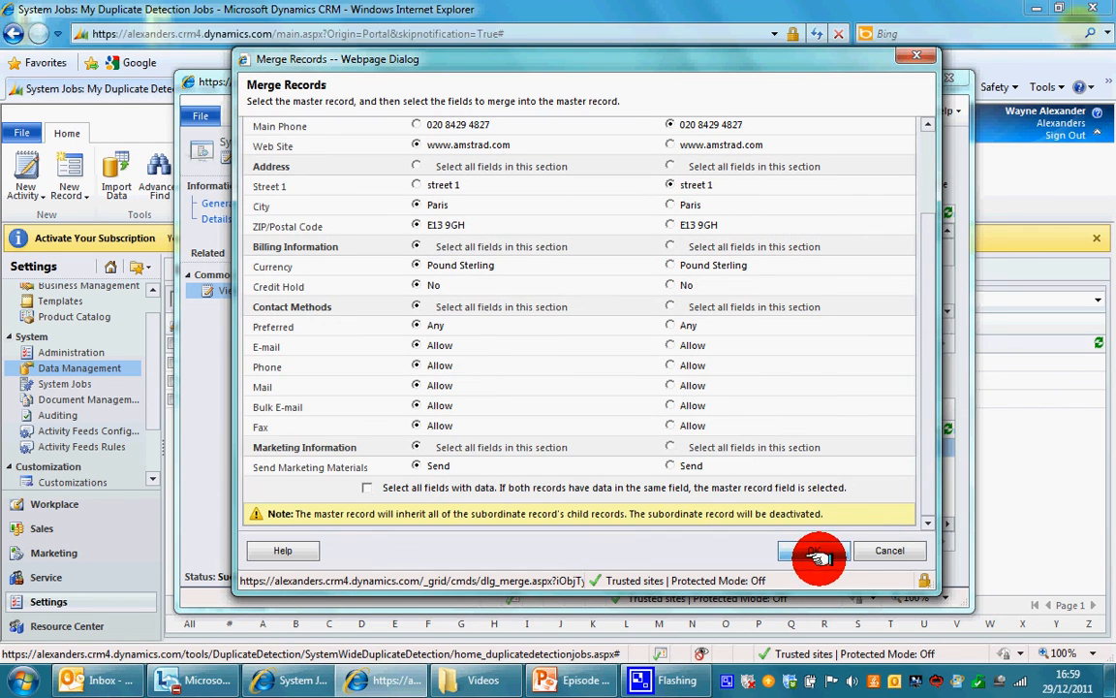
click(819, 552)
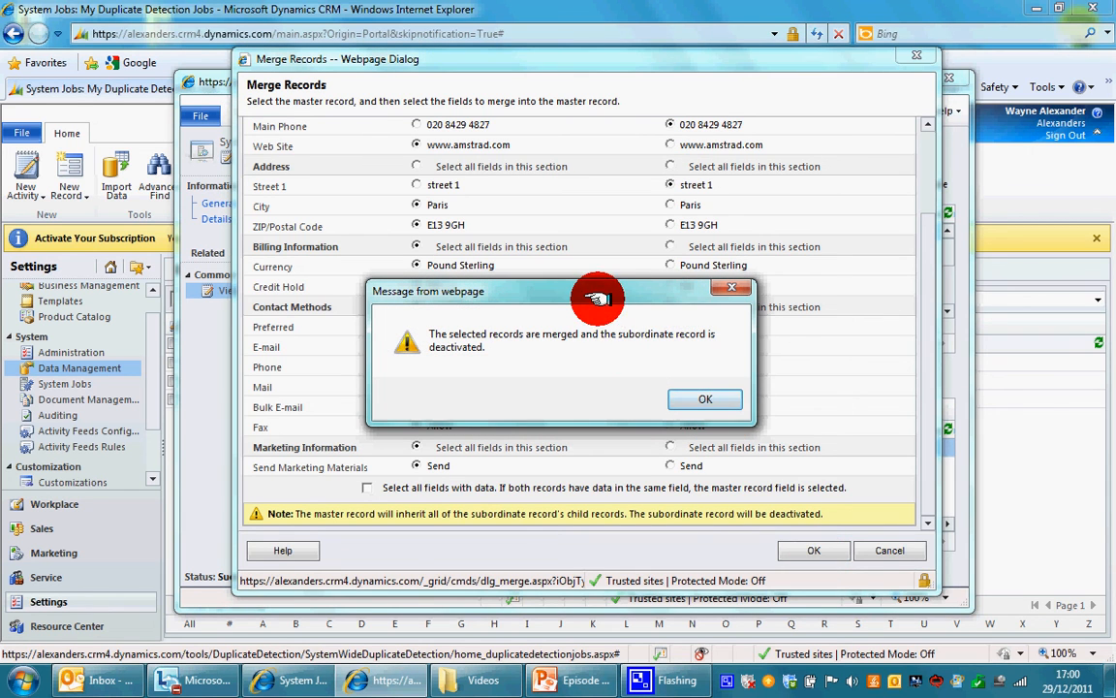
click(694, 397)
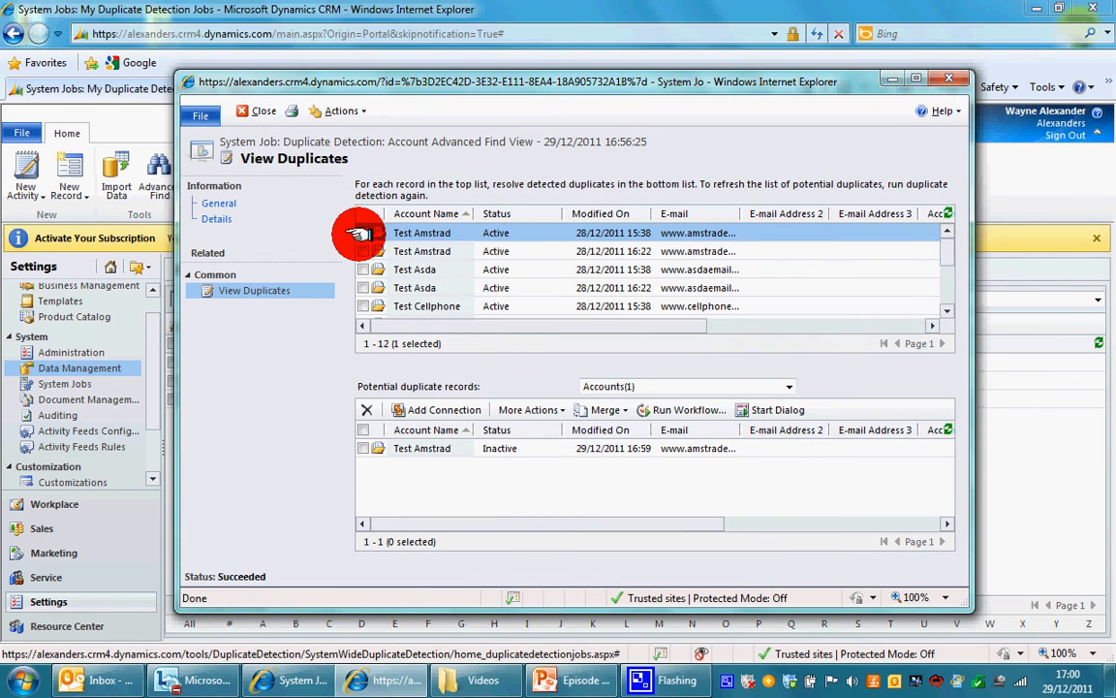
Refresh the detected duplicates, check the second Test Amstrad and first Test Asda entries, and close the job
click(945, 214)
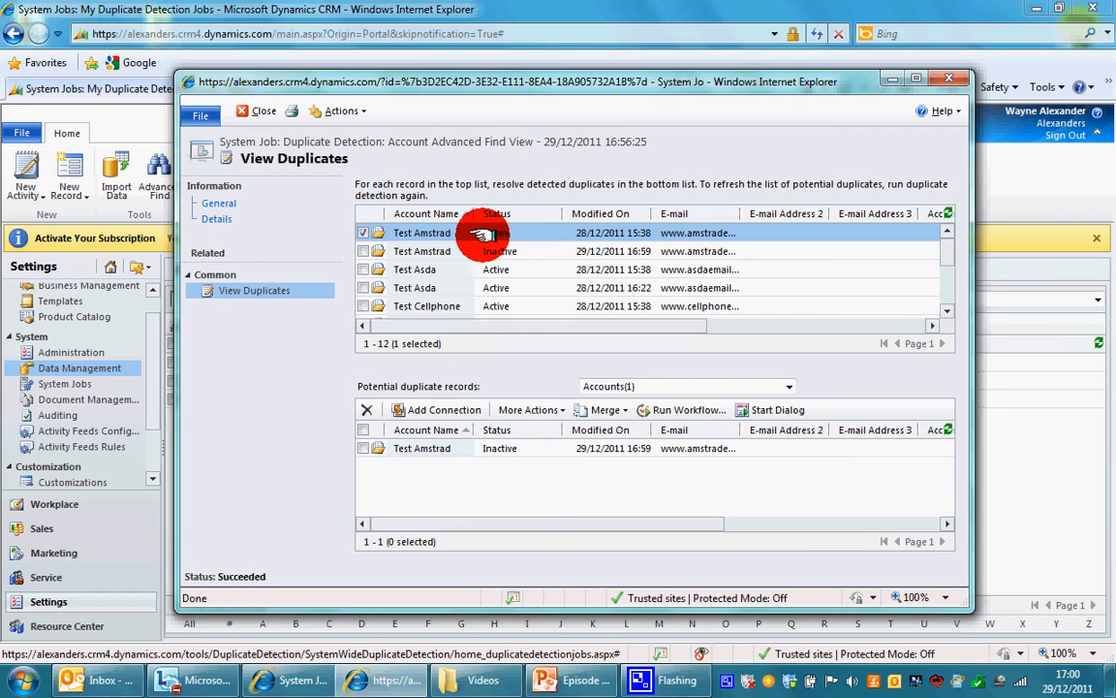
click(441, 251)
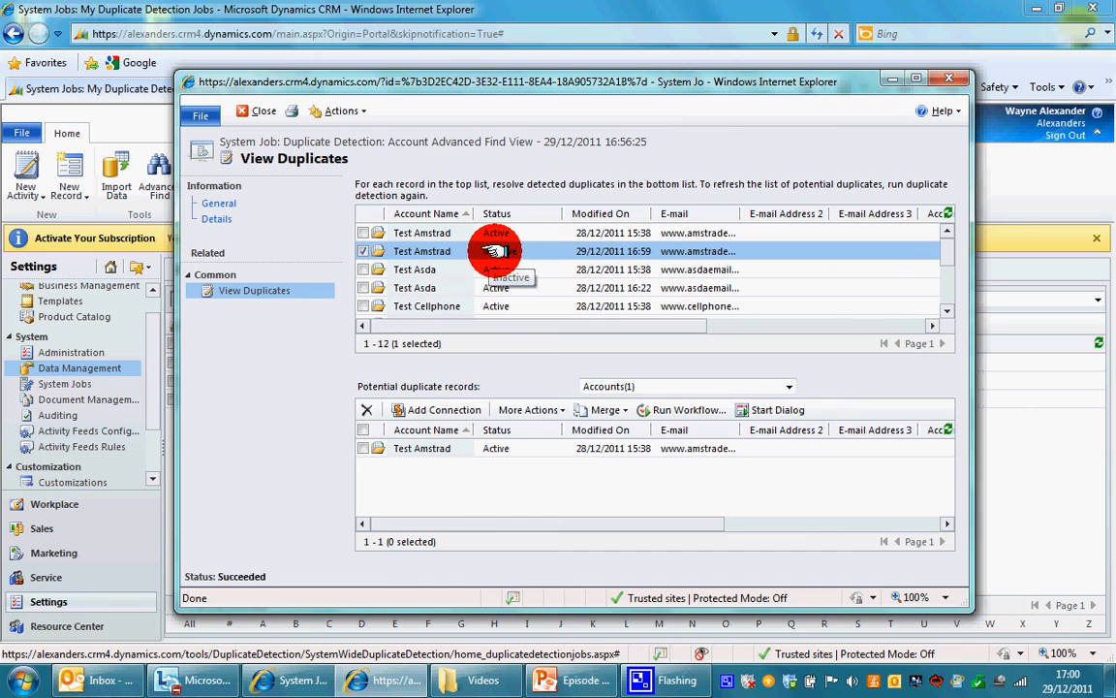
click(451, 267)
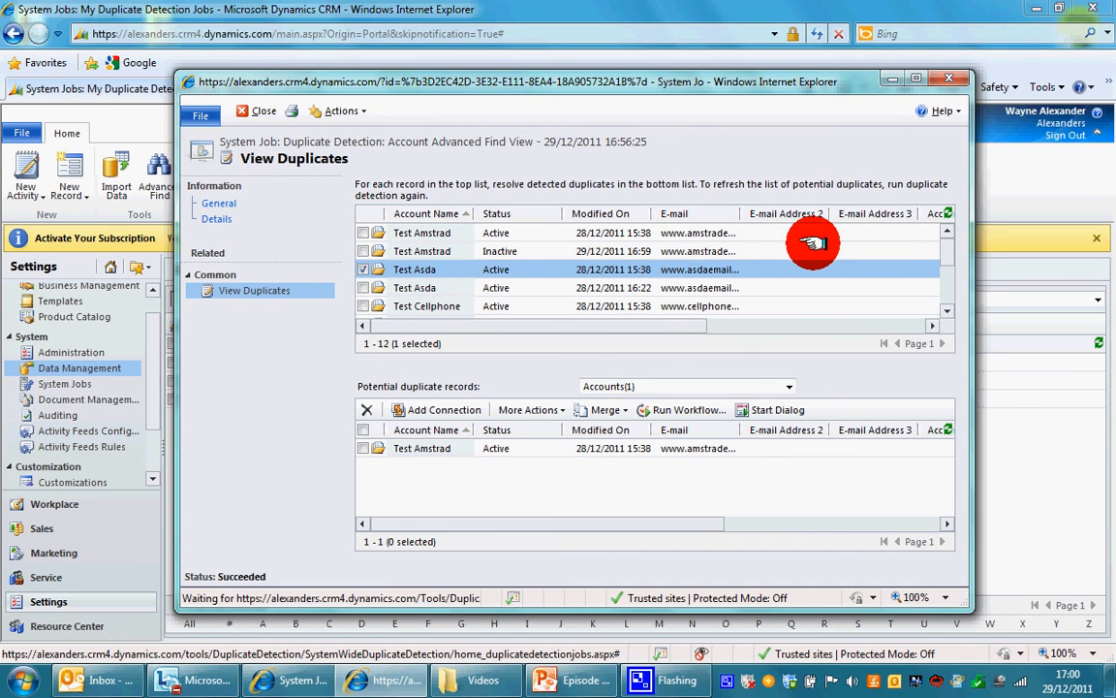
mouse_move(947, 256)
mouse_down()
mouse_move(950, 290)
mouse_move(942, 252)
mouse_up()
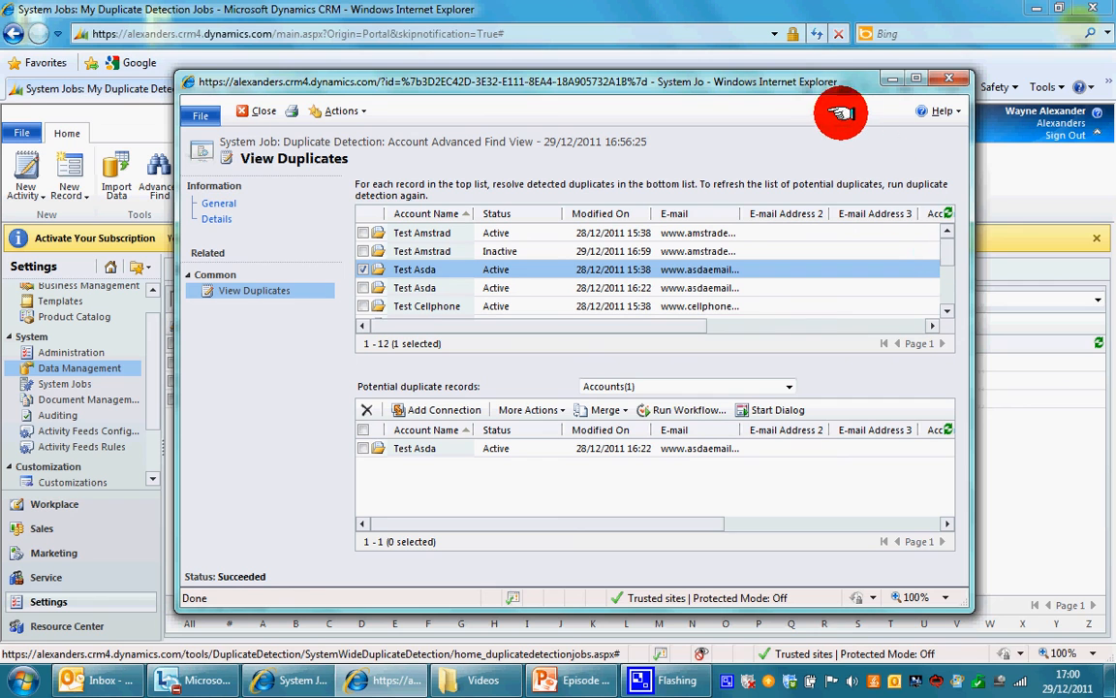
drag(818, 85, 812, 69)
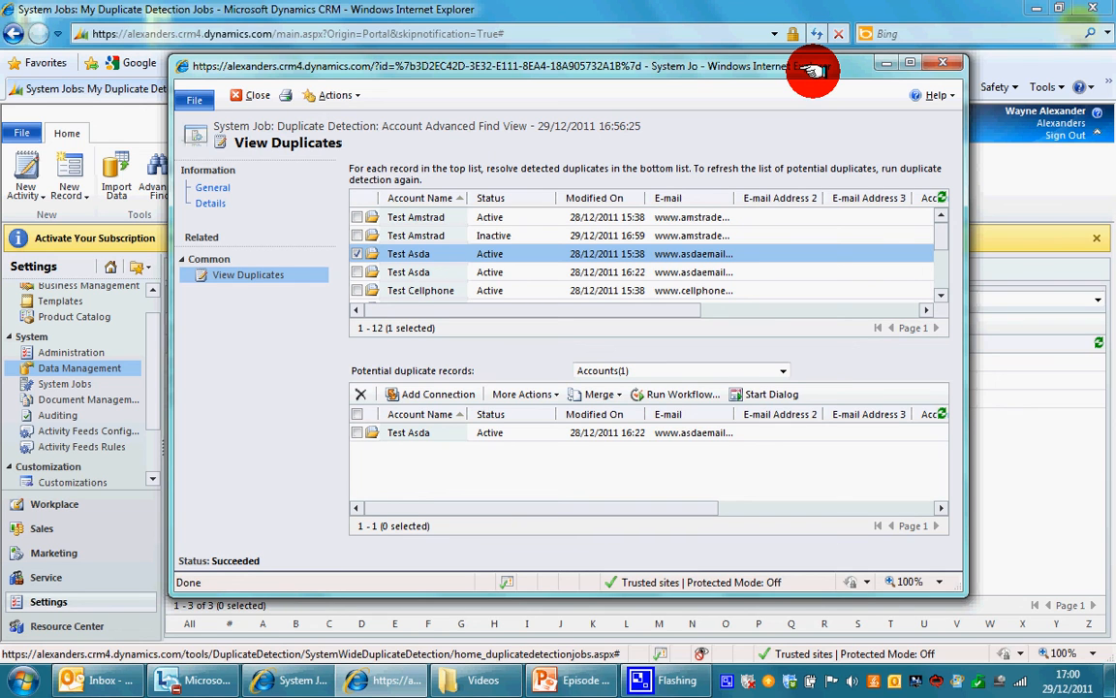
click(254, 96)
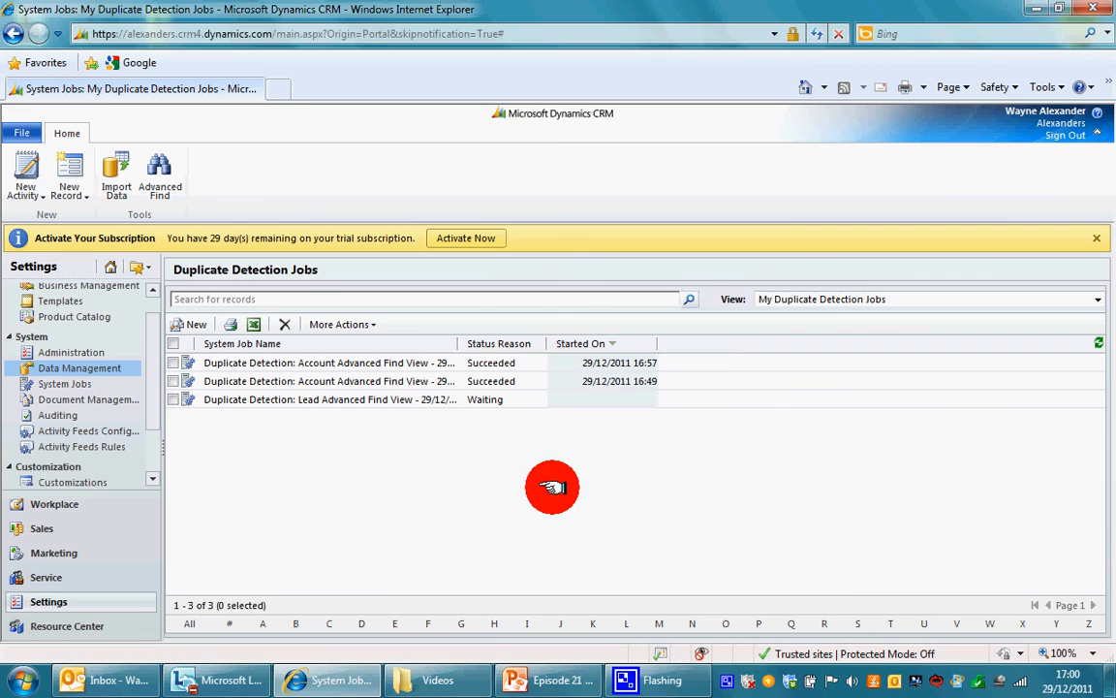